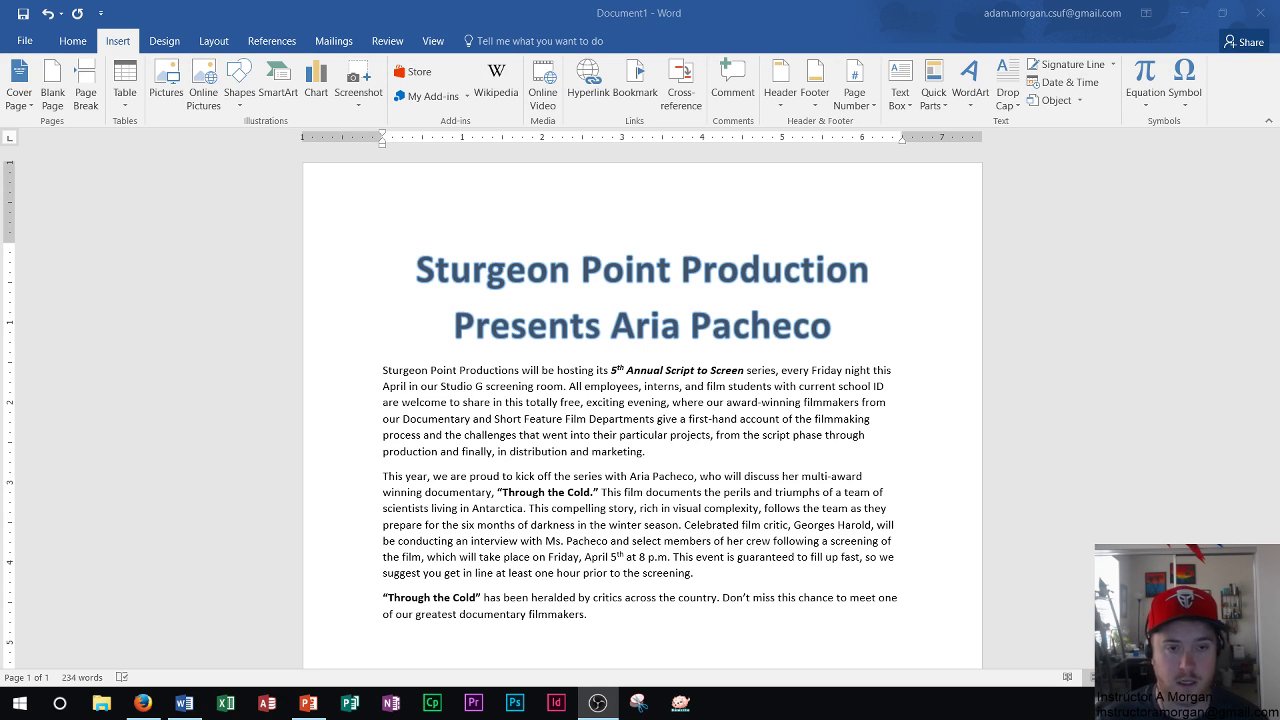
Insert w01E_Antarctica.jpg from w01_student_data_files before the 'This year' paragraph
{"action": "left_click", "coordinate": [388, 479]}
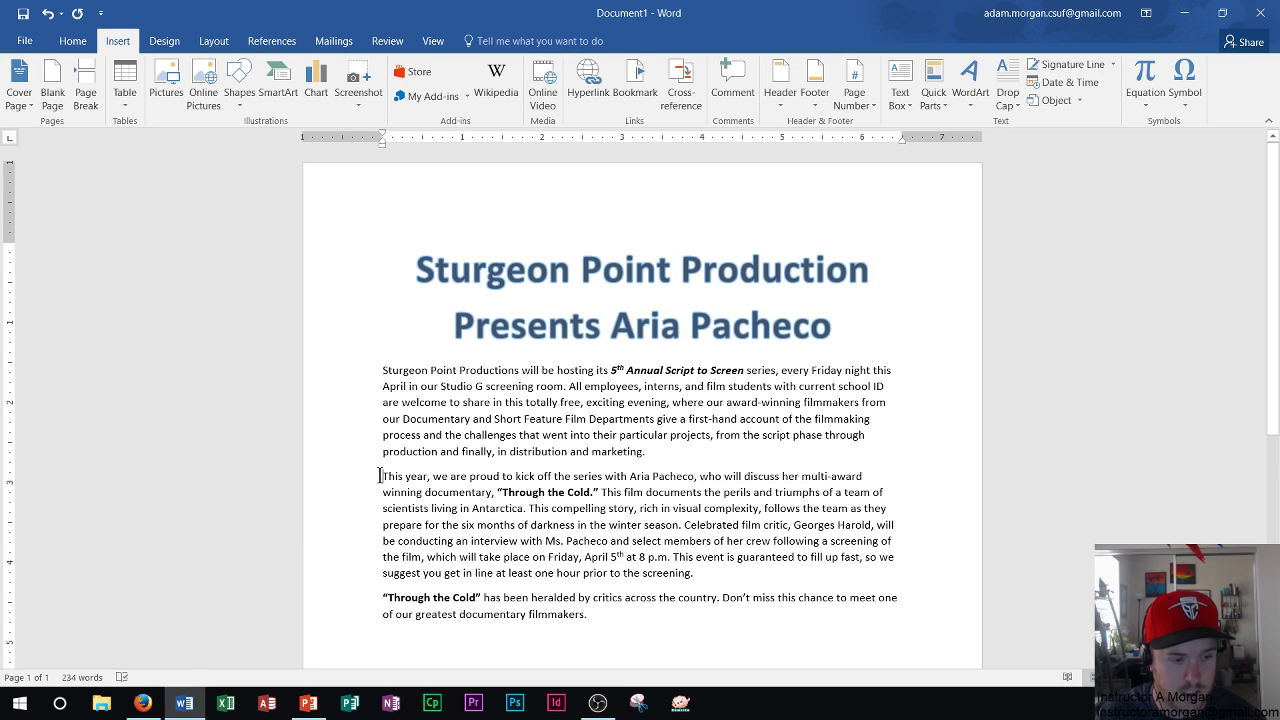
{"action": "scroll", "coordinate": [376, 476], "scroll_direction": "up", "scroll_amount": 1}
{"action": "scroll", "coordinate": [376, 476], "scroll_direction": "up", "scroll_amount": 3}
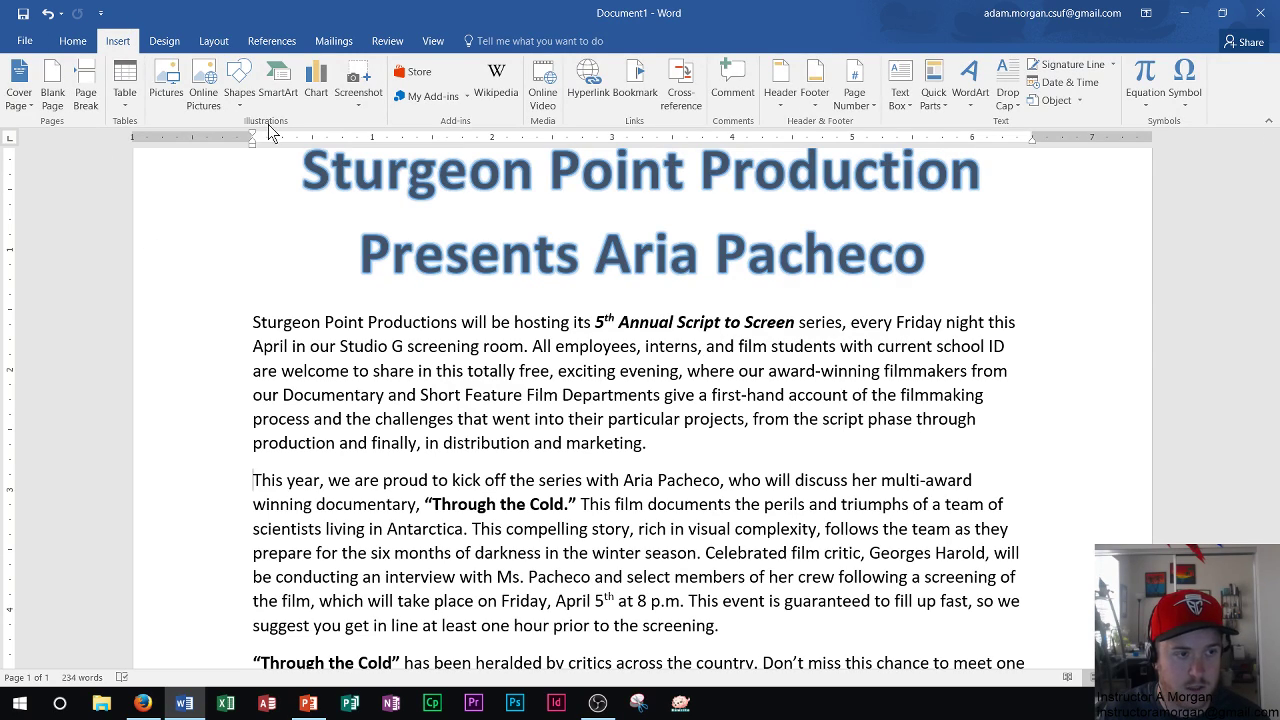
{"action": "left_click", "coordinate": [165, 100]}
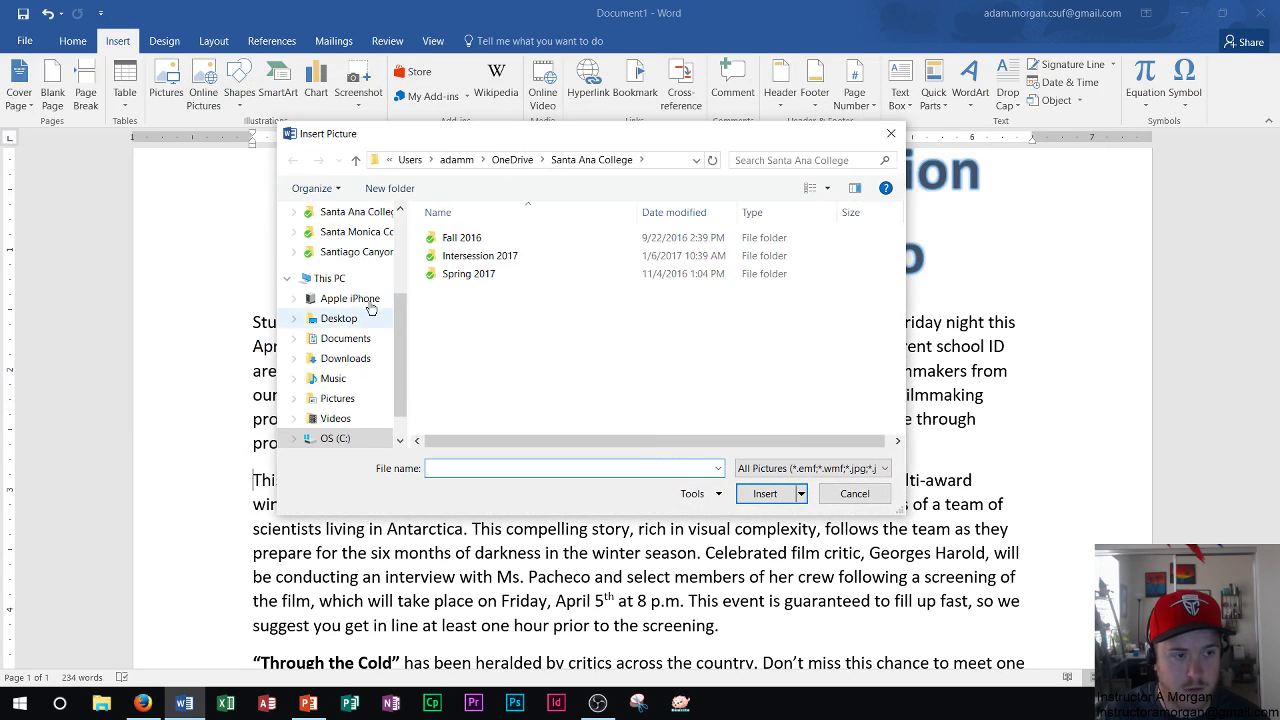
{"action": "left_click", "coordinate": [484, 278]}
{"action": "double_click", "coordinate": [484, 276]}
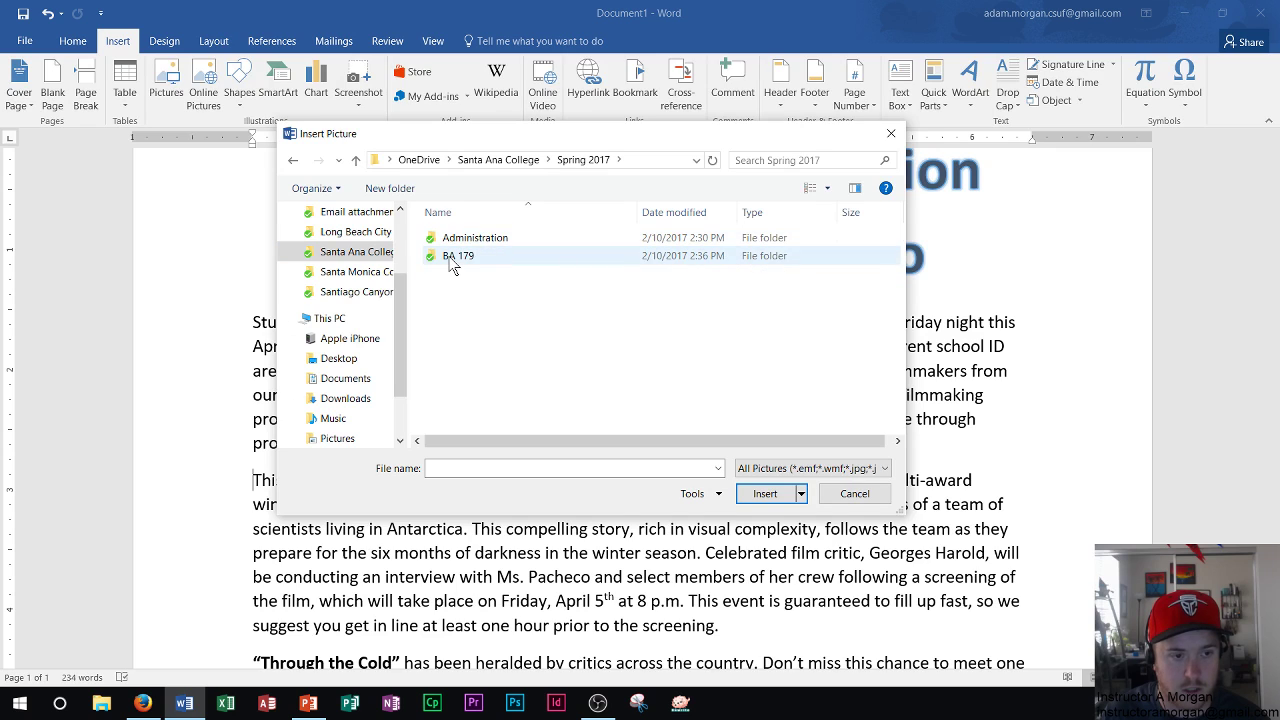
{"action": "double_click", "coordinate": [452, 258]}
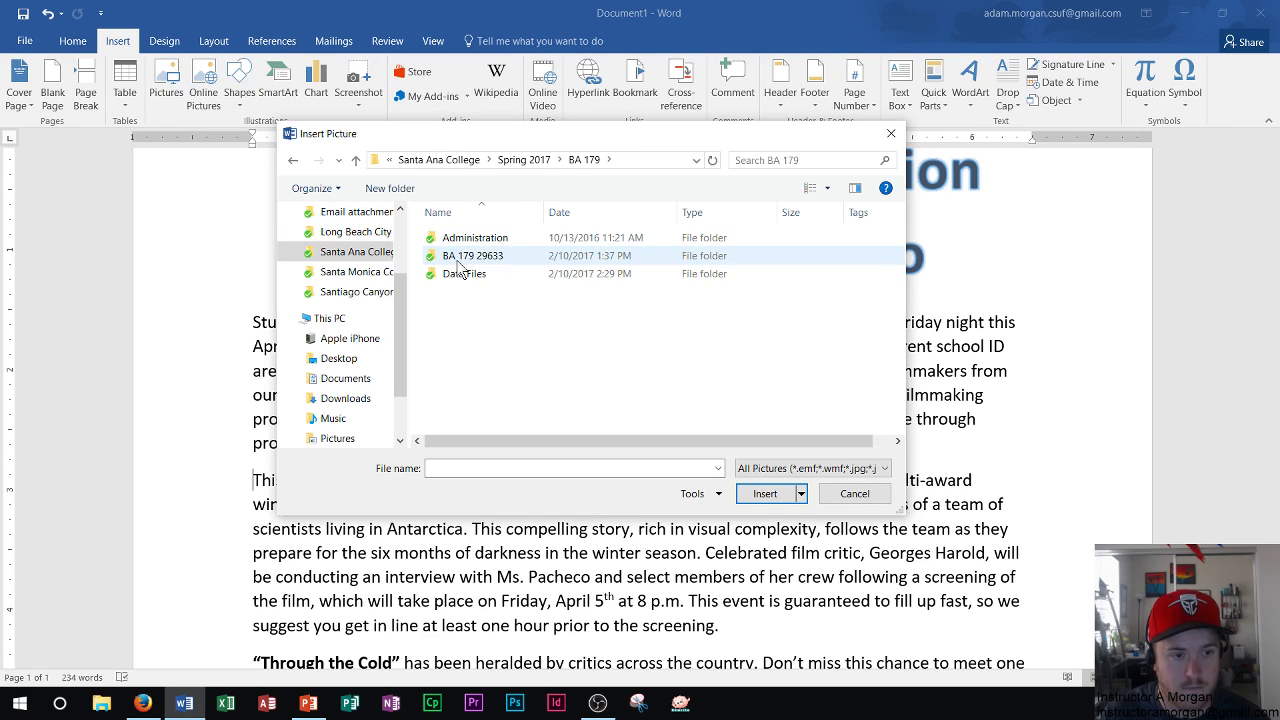
{"action": "double_click", "coordinate": [462, 272]}
{"action": "double_click", "coordinate": [500, 240]}
{"action": "double_click", "coordinate": [482, 371]}
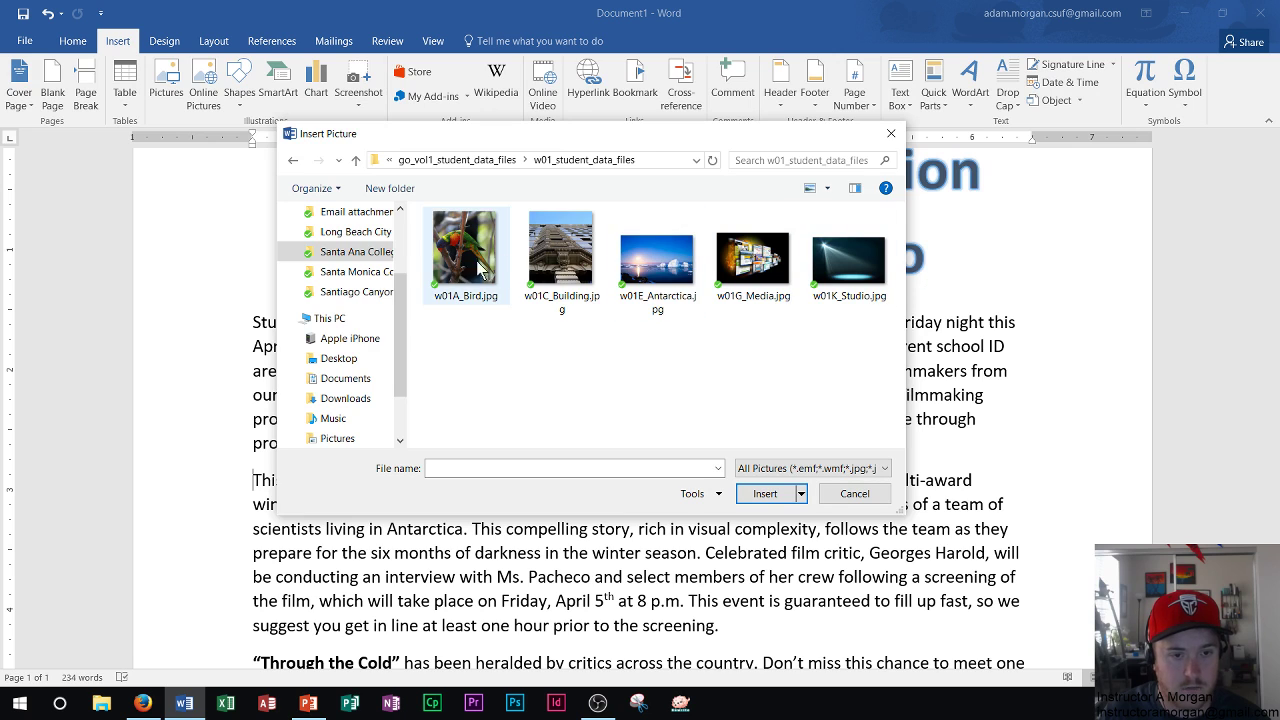
{"action": "double_click", "coordinate": [662, 270]}
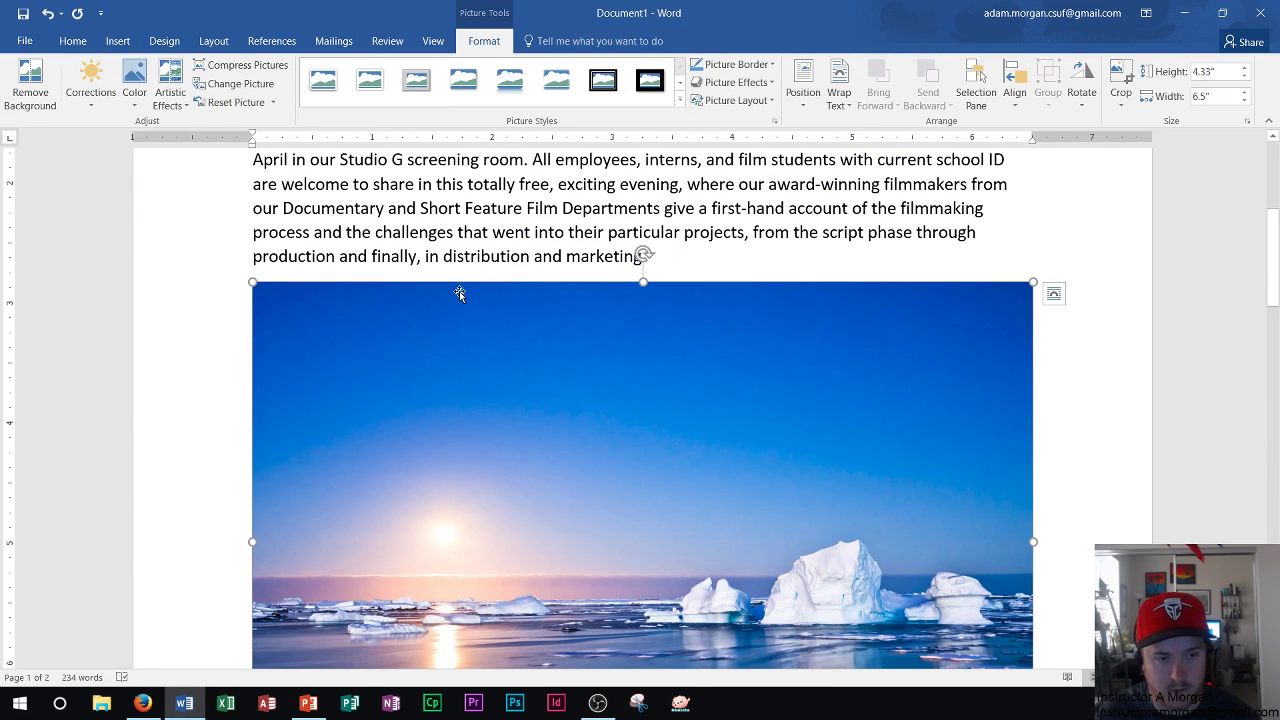
{"action": "left_click", "coordinate": [153, 384]}
{"action": "scroll", "coordinate": [165, 387], "scroll_direction": "down", "scroll_amount": 1}
{"action": "scroll", "coordinate": [165, 387], "scroll_direction": "down", "scroll_amount": 2}
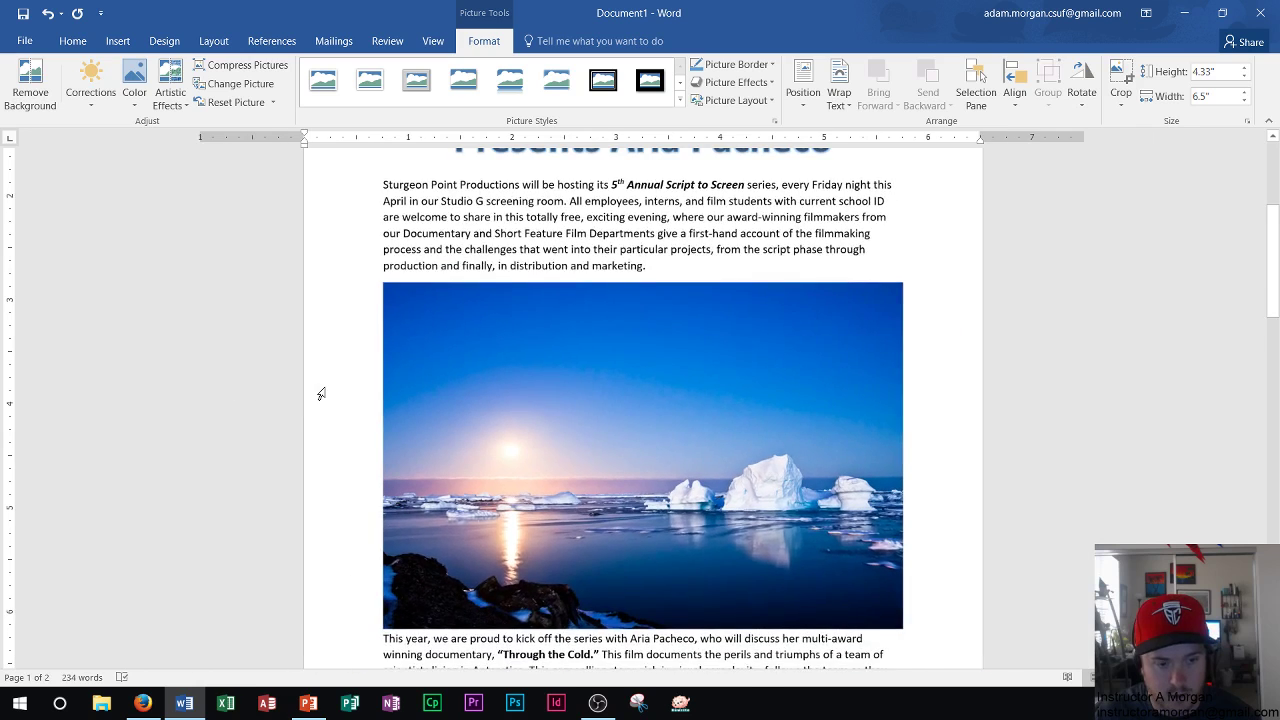
{"action": "left_click", "coordinate": [375, 393]}
{"action": "scroll", "coordinate": [375, 393], "scroll_direction": "down", "scroll_amount": 2}
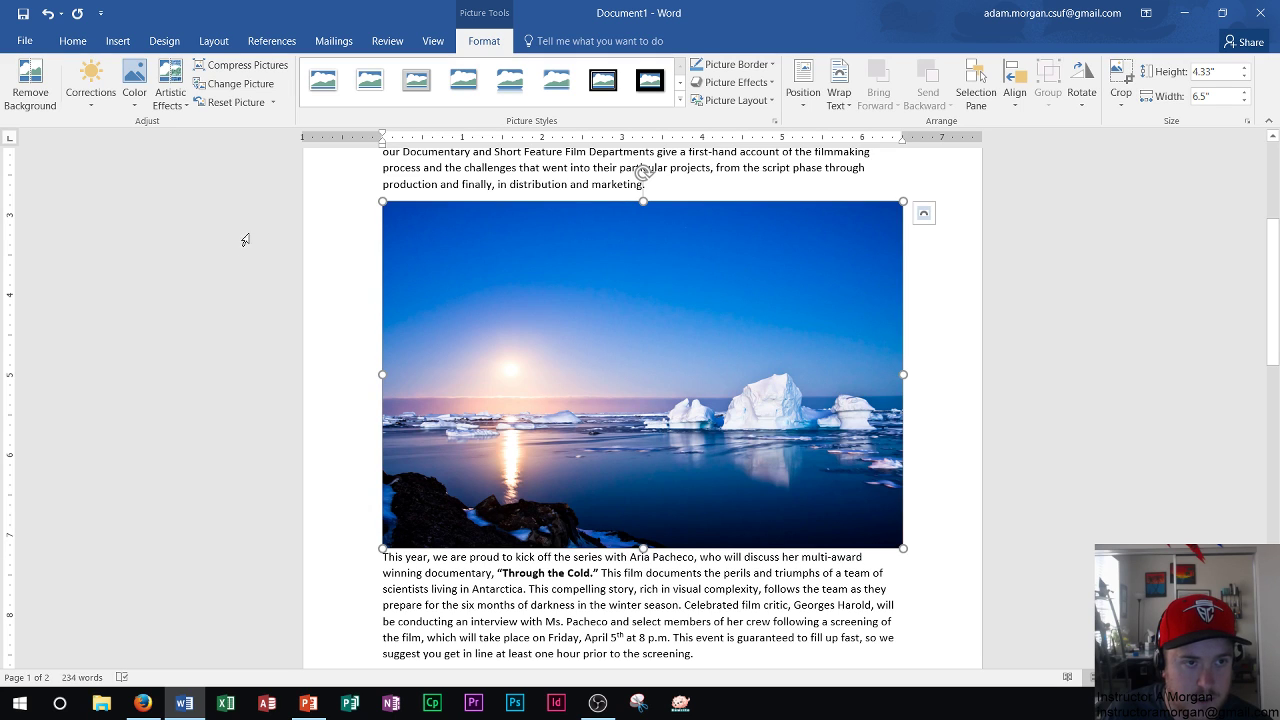
{"action": "left_click", "coordinate": [401, 166]}
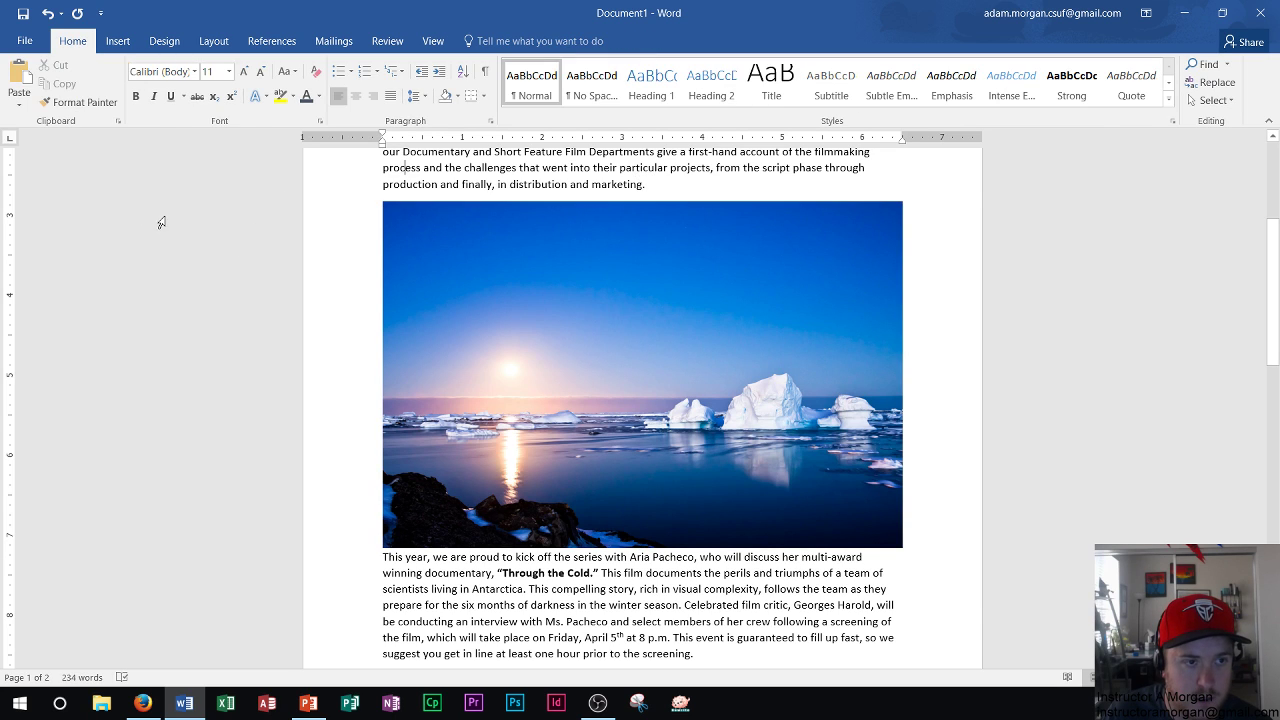
{"action": "left_click", "coordinate": [514, 289]}
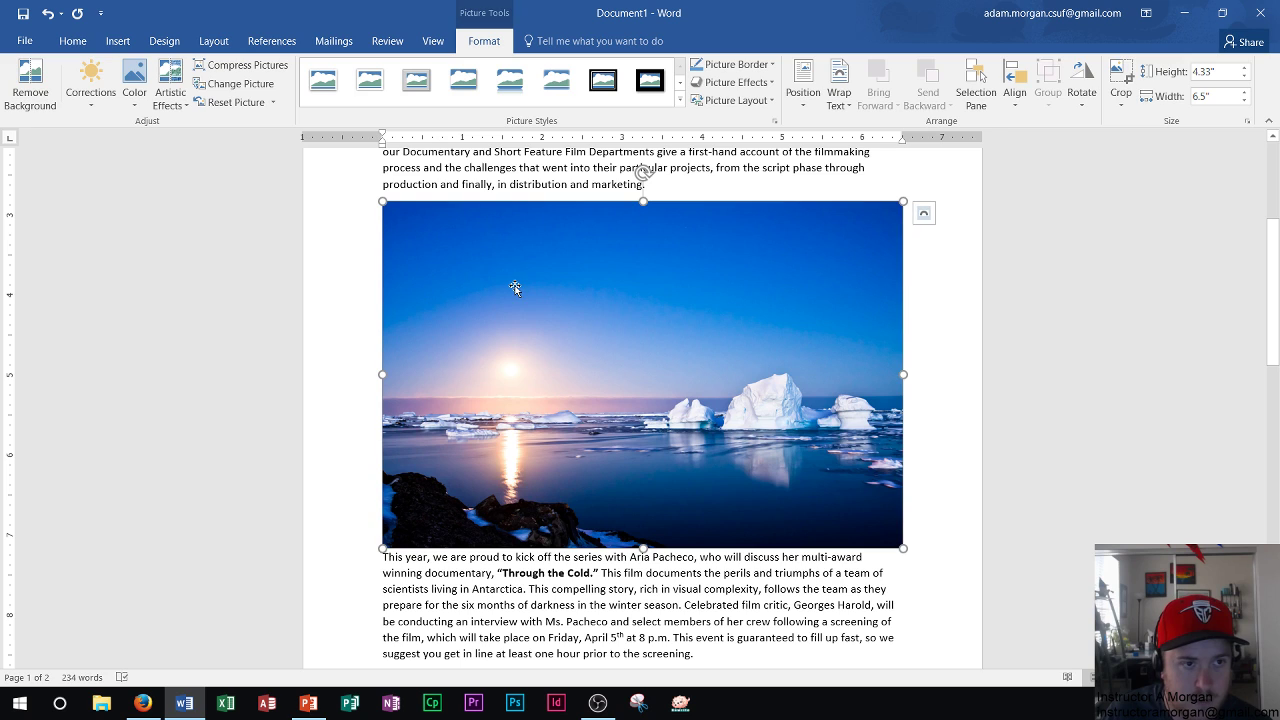
Set the iceberg photo's text wrapping to Square from its Layout Options
{"action": "left_click", "coordinate": [922, 216]}
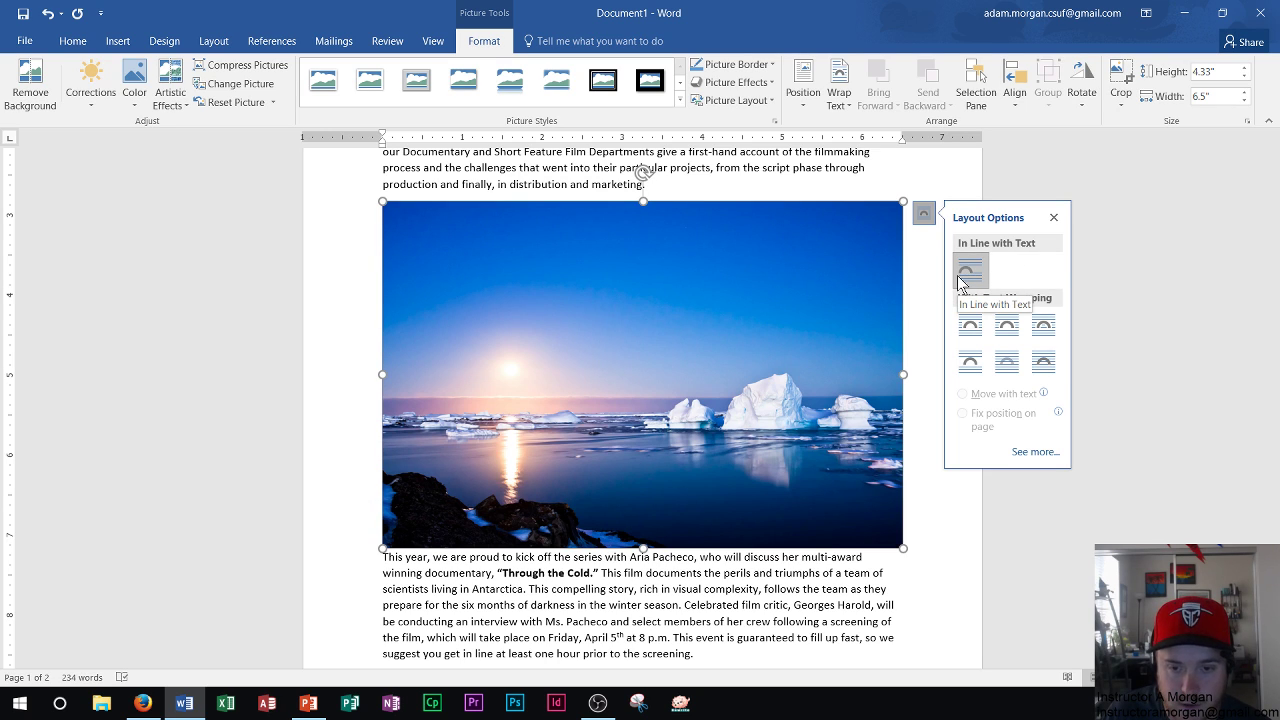
{"action": "left_click", "coordinate": [967, 326]}
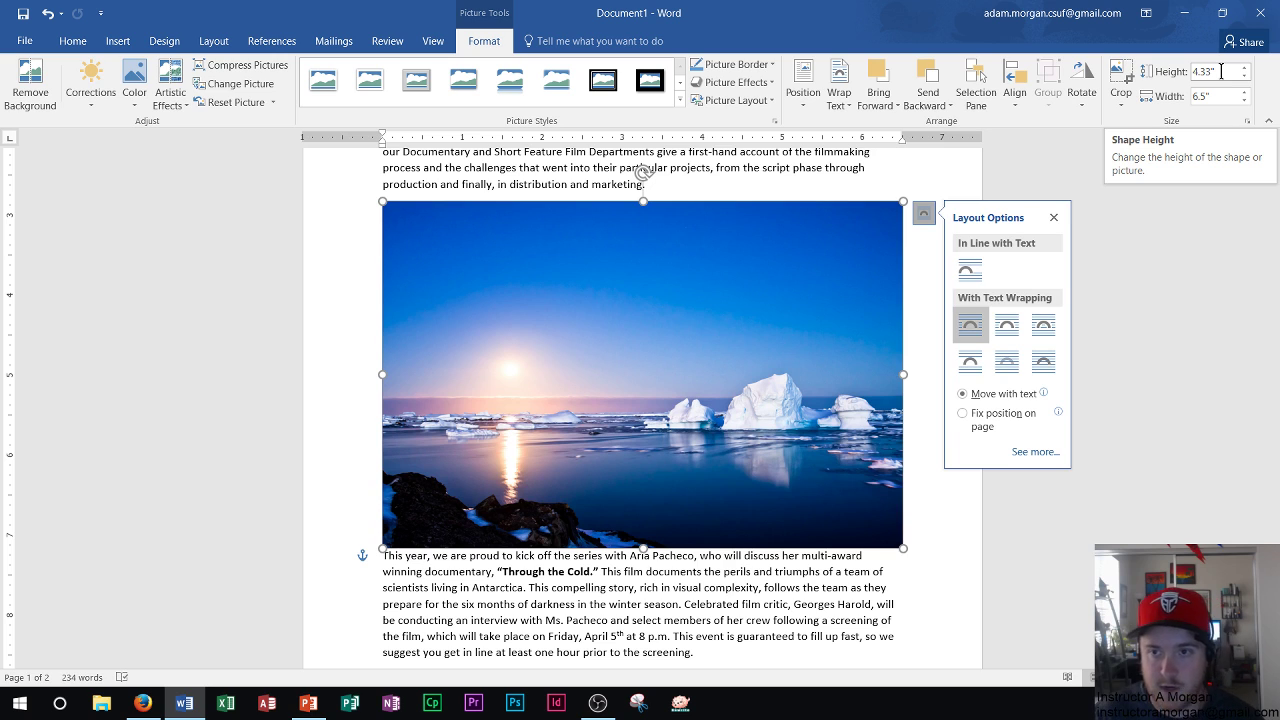
Resize the photo to 2.25 inches high, keeping its proportional 3.38-inch width
{"action": "left_click", "coordinate": [1221, 71]}
{"action": "type", "text": "2.25"}
{"action": "key", "text": "Return"}
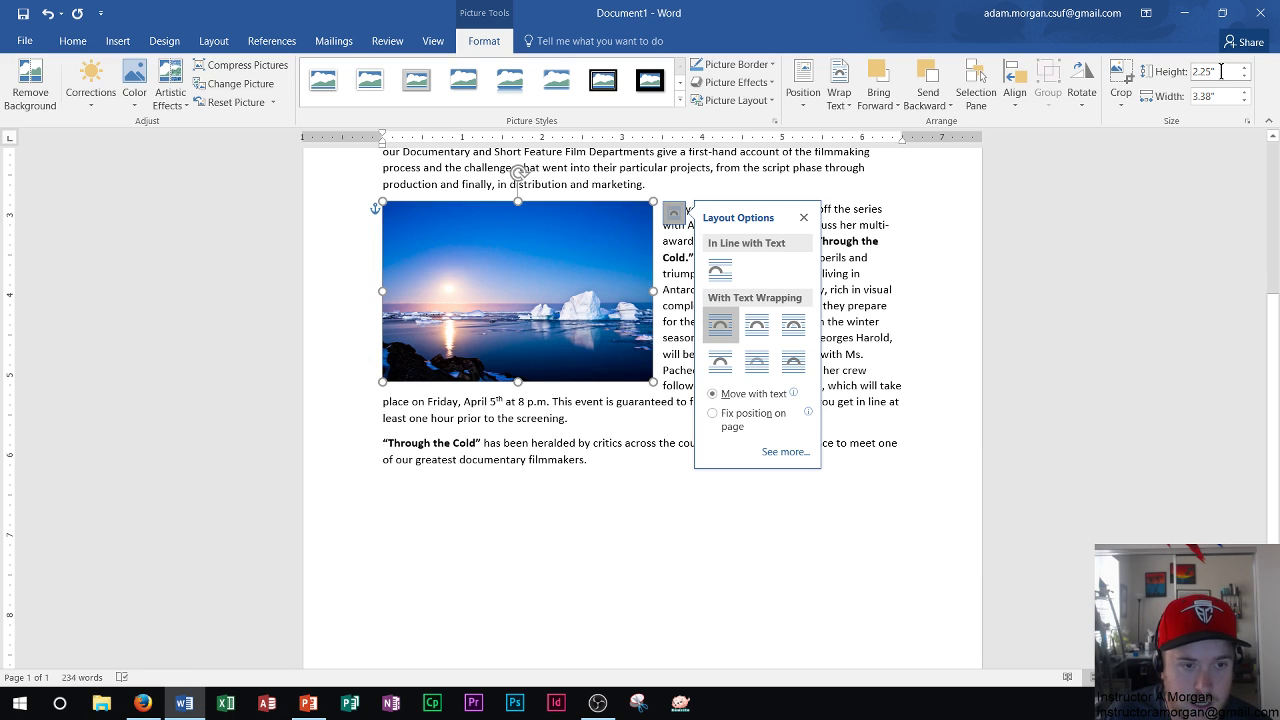
{"action": "left_click", "coordinate": [1207, 97]}
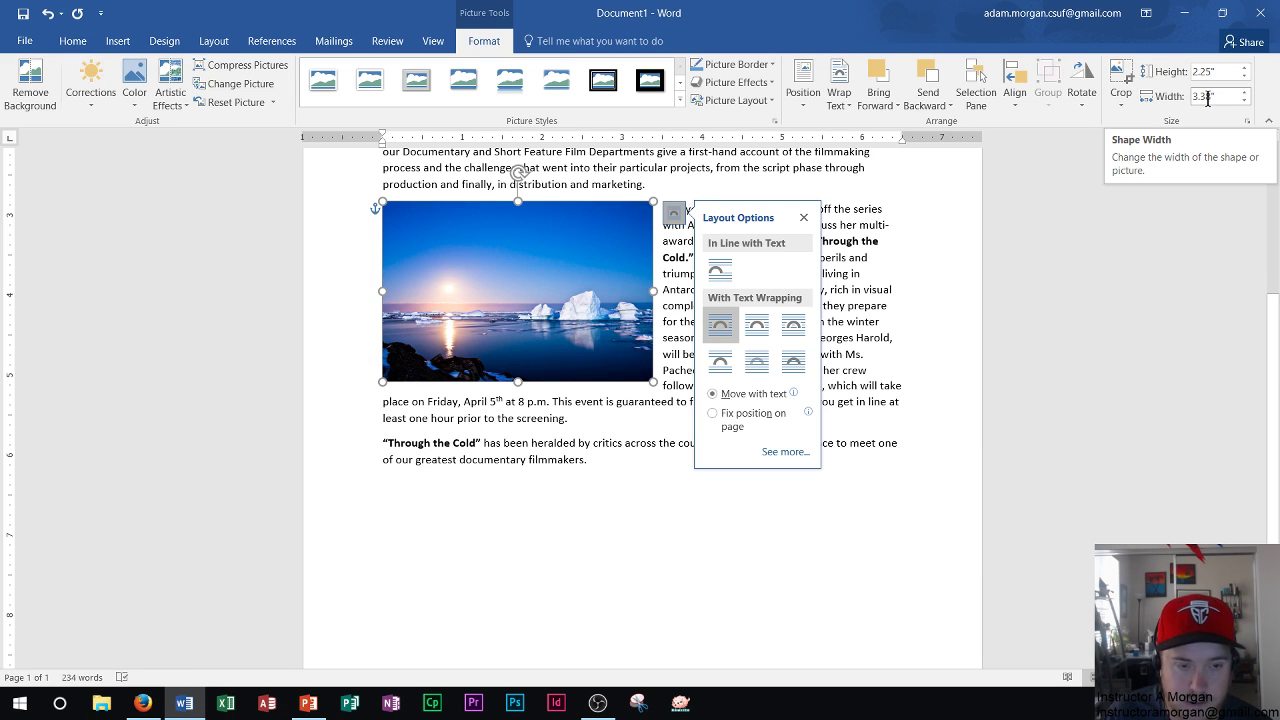
{"action": "key", "text": "Escape"}
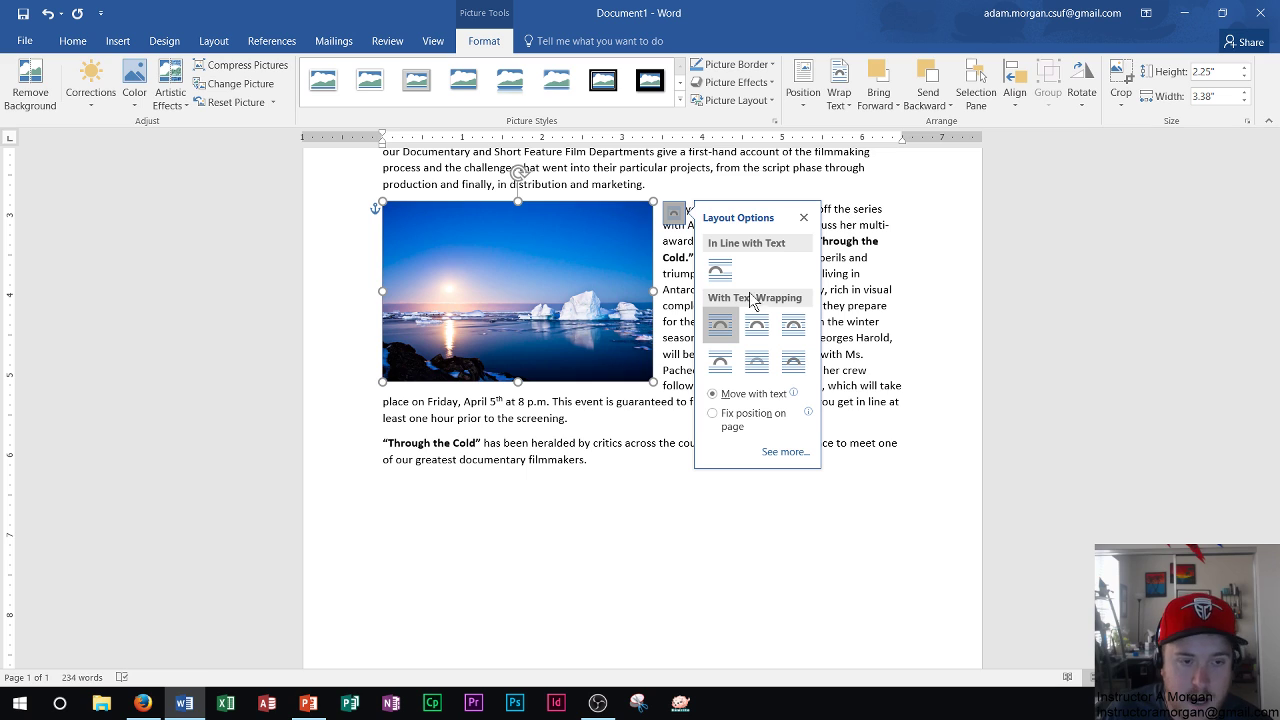
{"action": "left_click", "coordinate": [803, 217]}
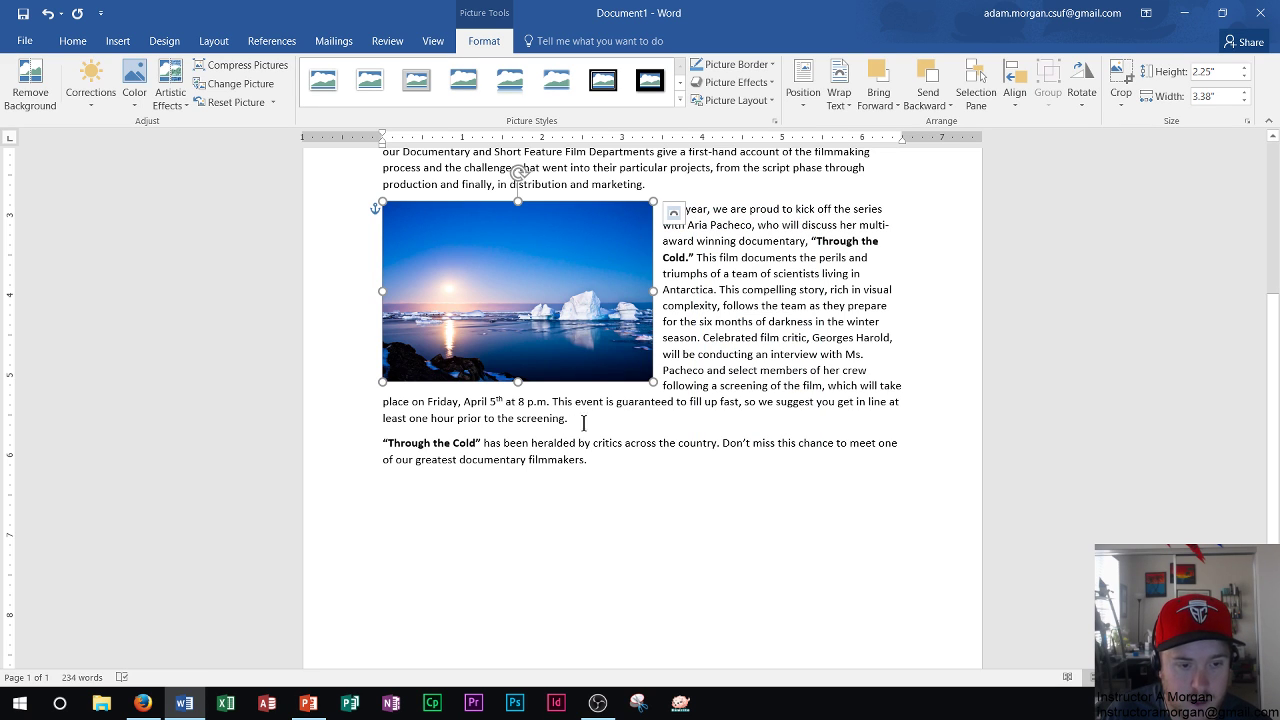
Switch the photo to In Line with Text, then back to Square wrapping
{"action": "left_click", "coordinate": [673, 213]}
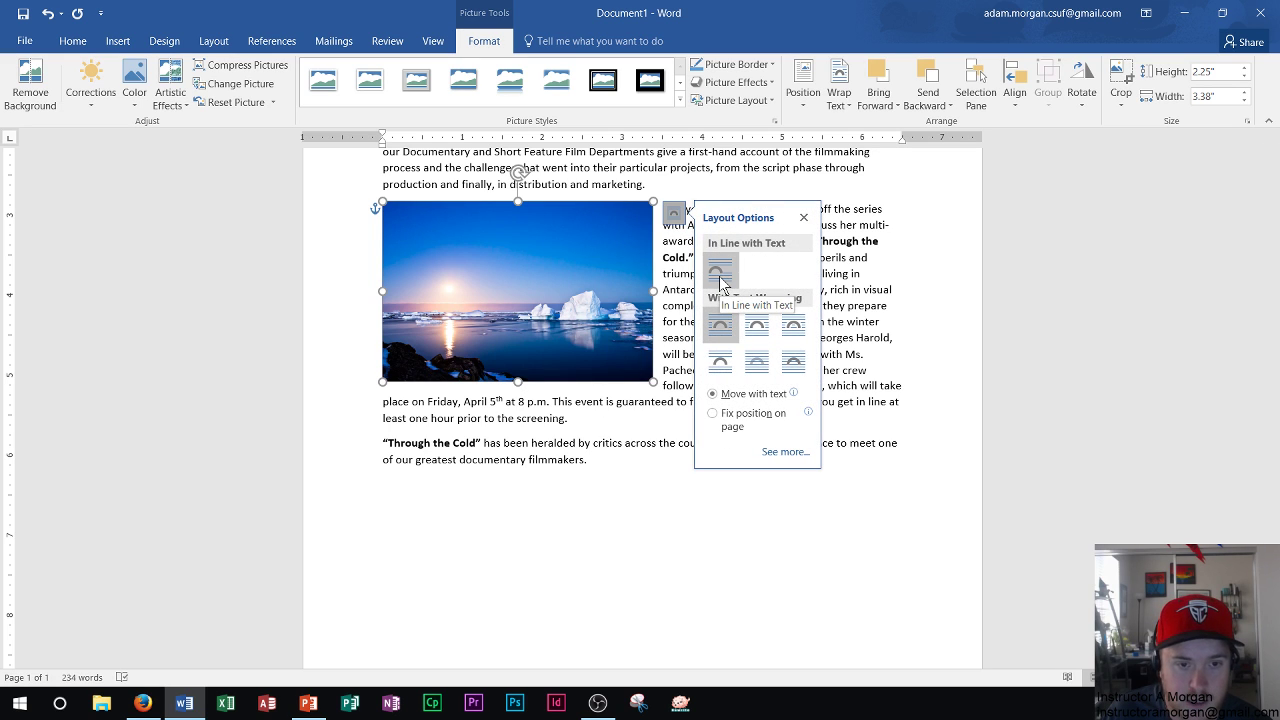
{"action": "left_click", "coordinate": [720, 282]}
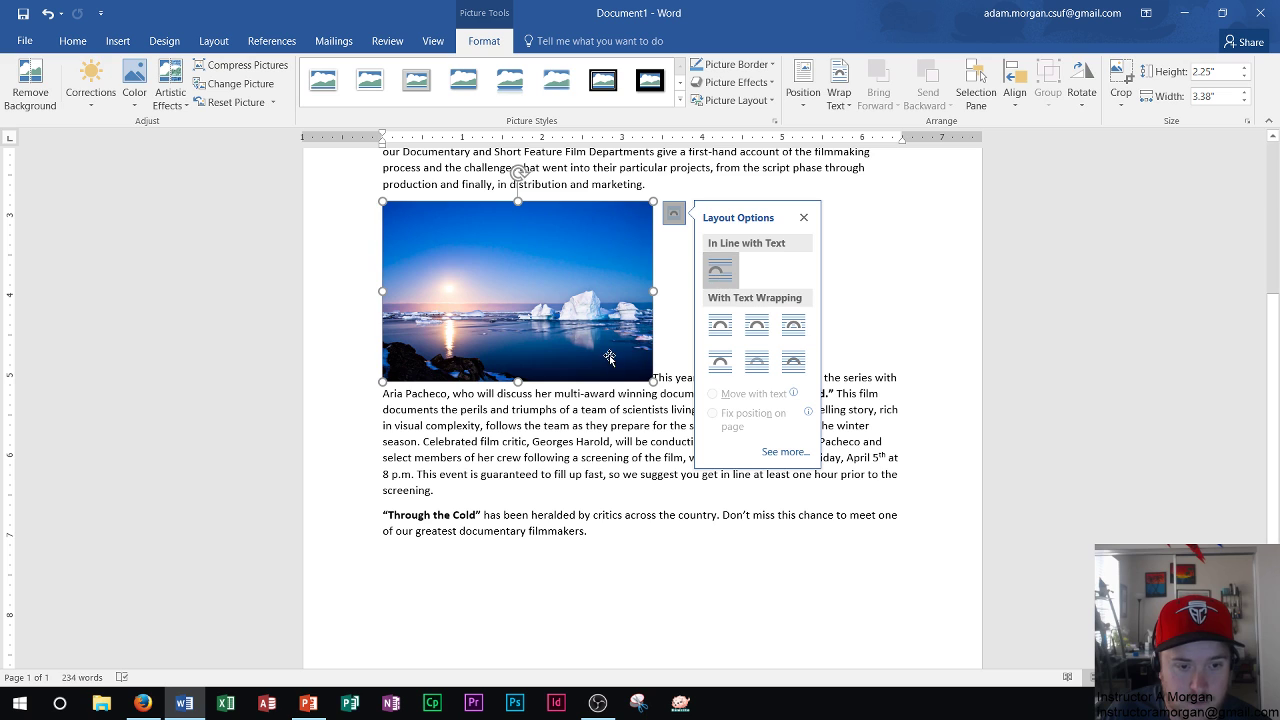
{"action": "left_click", "coordinate": [653, 383]}
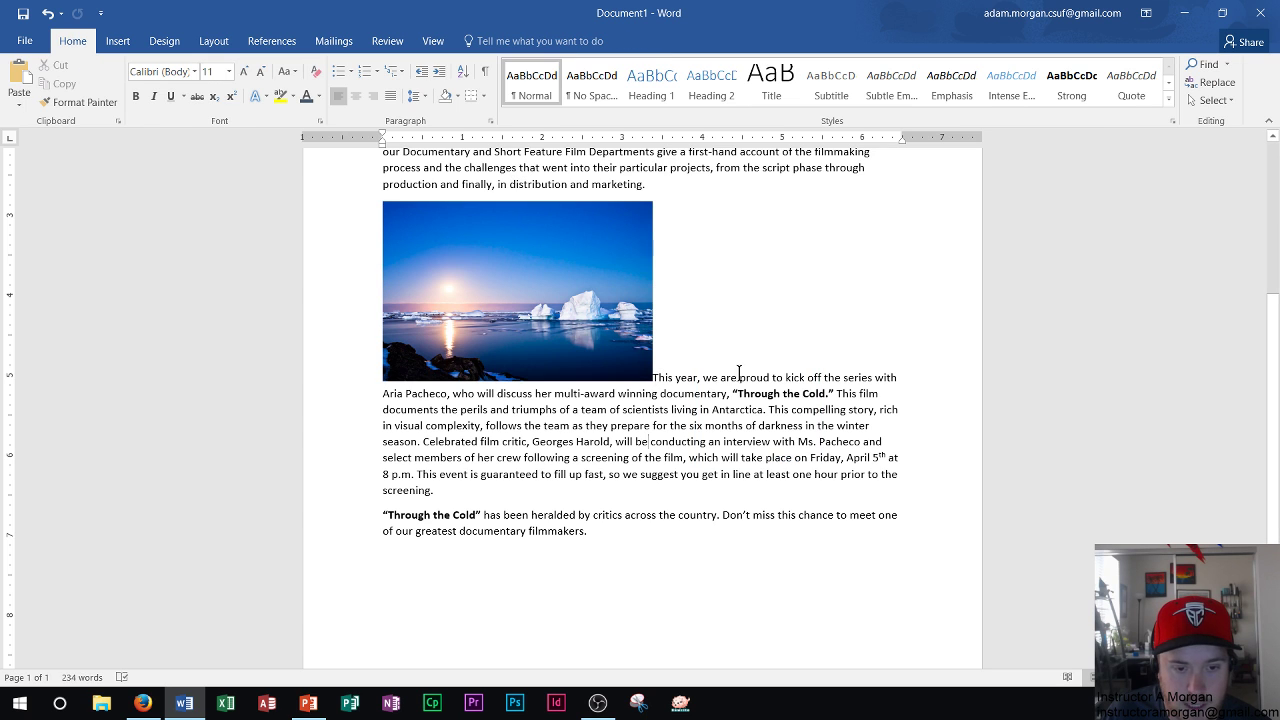
{"action": "left_click", "coordinate": [489, 287]}
{"action": "left_click", "coordinate": [671, 213]}
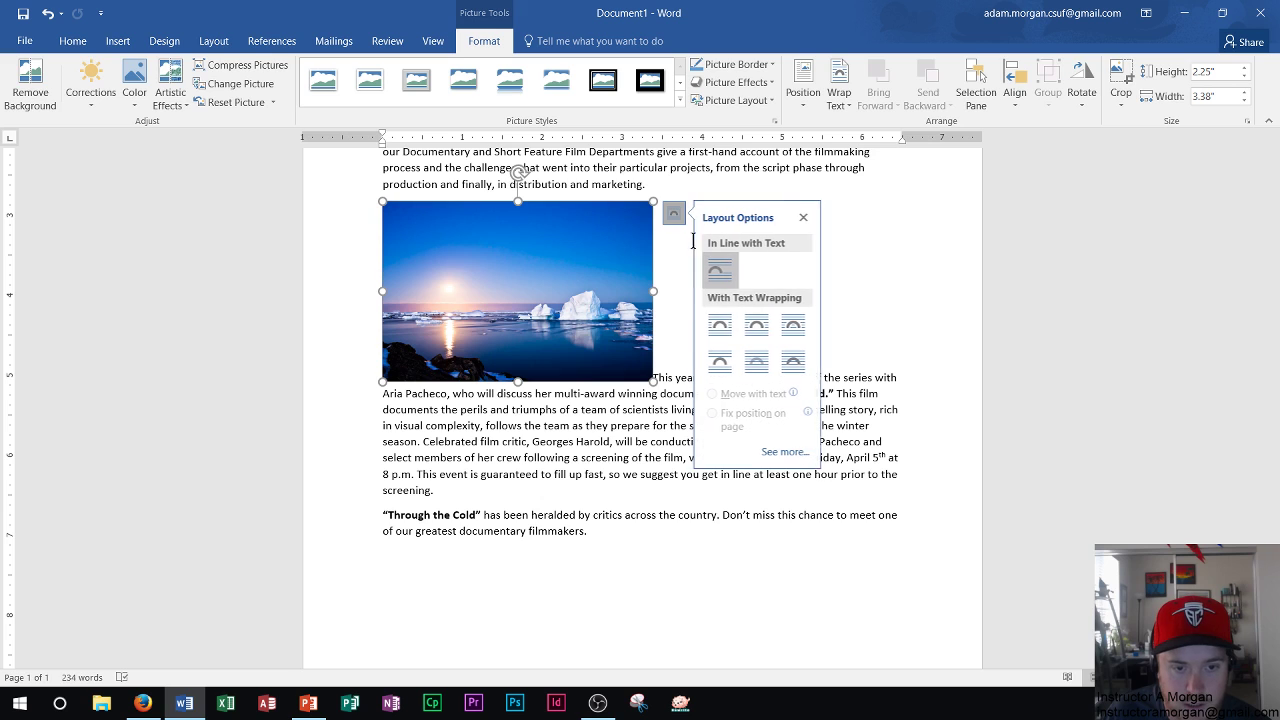
{"action": "left_click", "coordinate": [729, 327]}
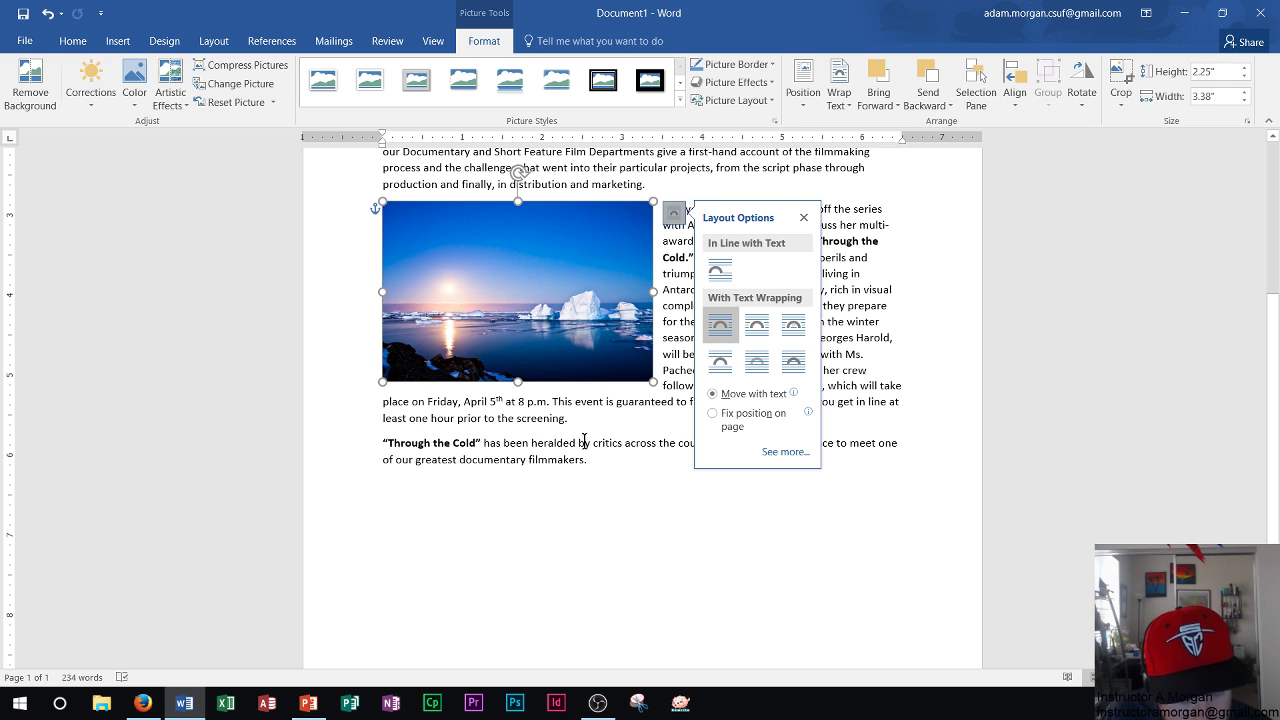
Dismiss Layout Options and display the Position presets on the Picture Tools Format tab
{"action": "left_click", "coordinate": [805, 218]}
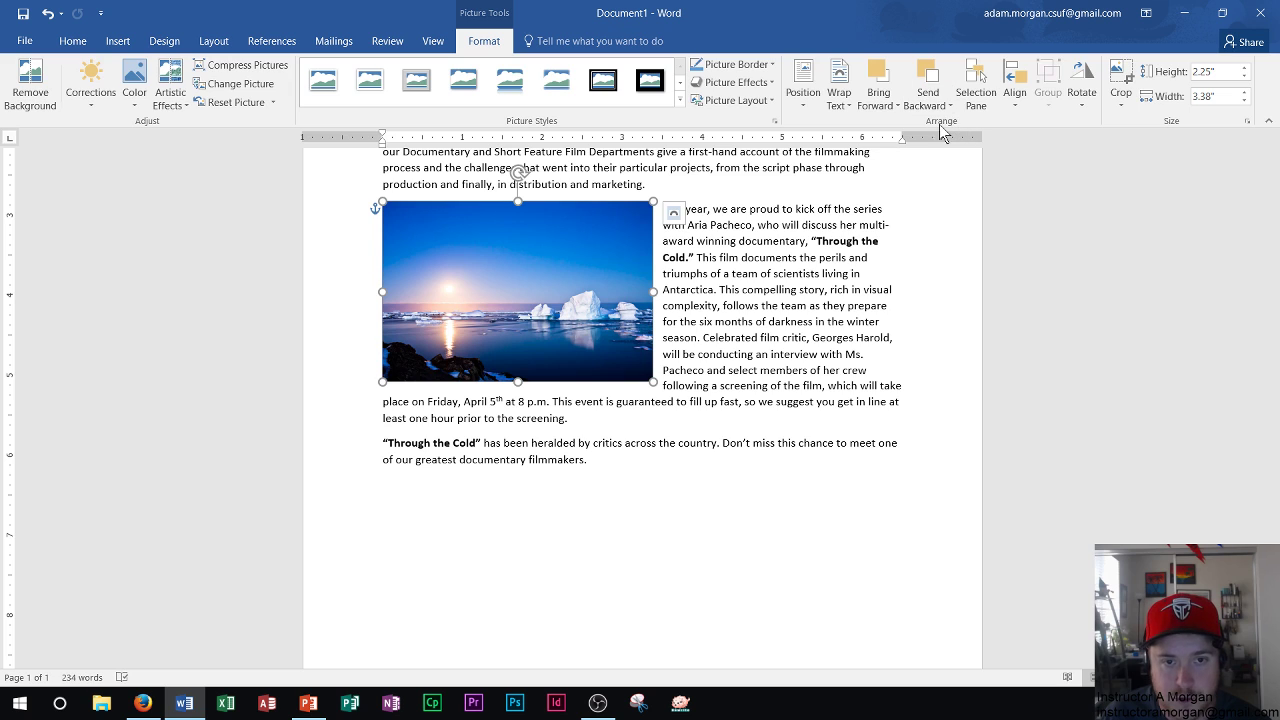
{"action": "left_click", "coordinate": [801, 97]}
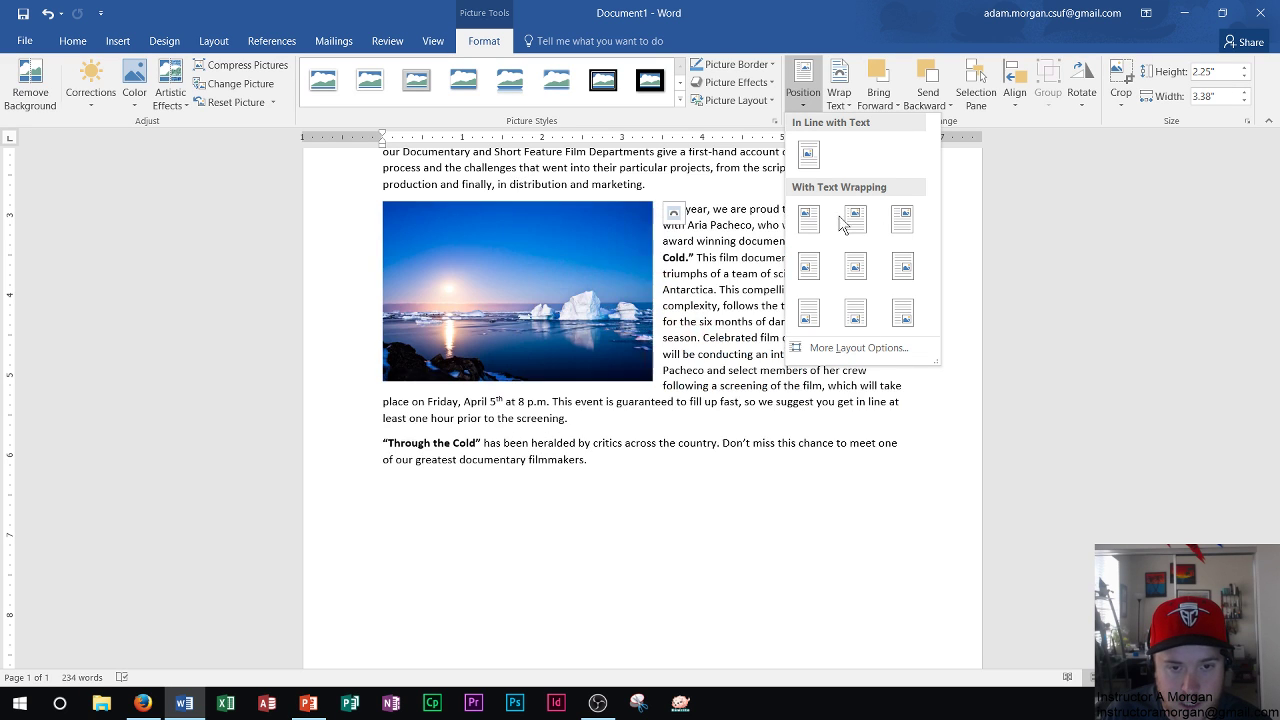
In More Layout Options, set the photo's horizontal alignment to Right relative to Margin
{"action": "left_click", "coordinate": [837, 349]}
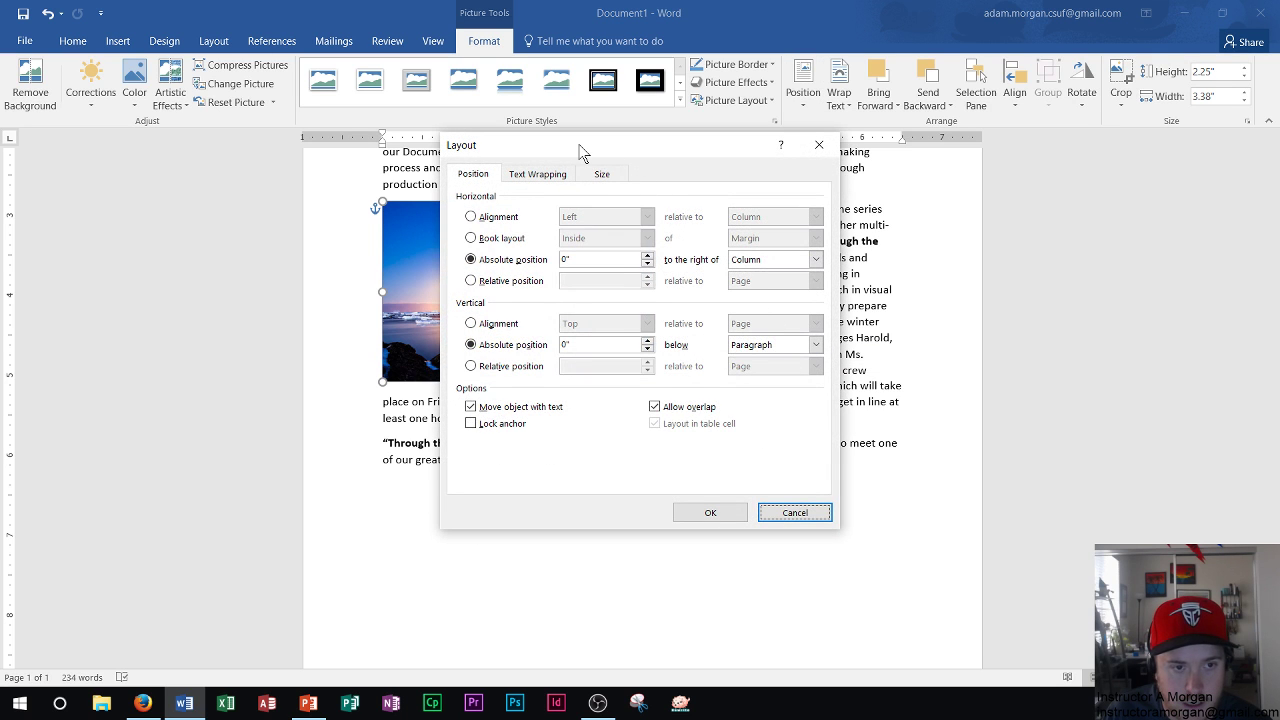
{"action": "left_click_drag", "start_coordinate": [582, 152], "coordinate": [875, 212]}
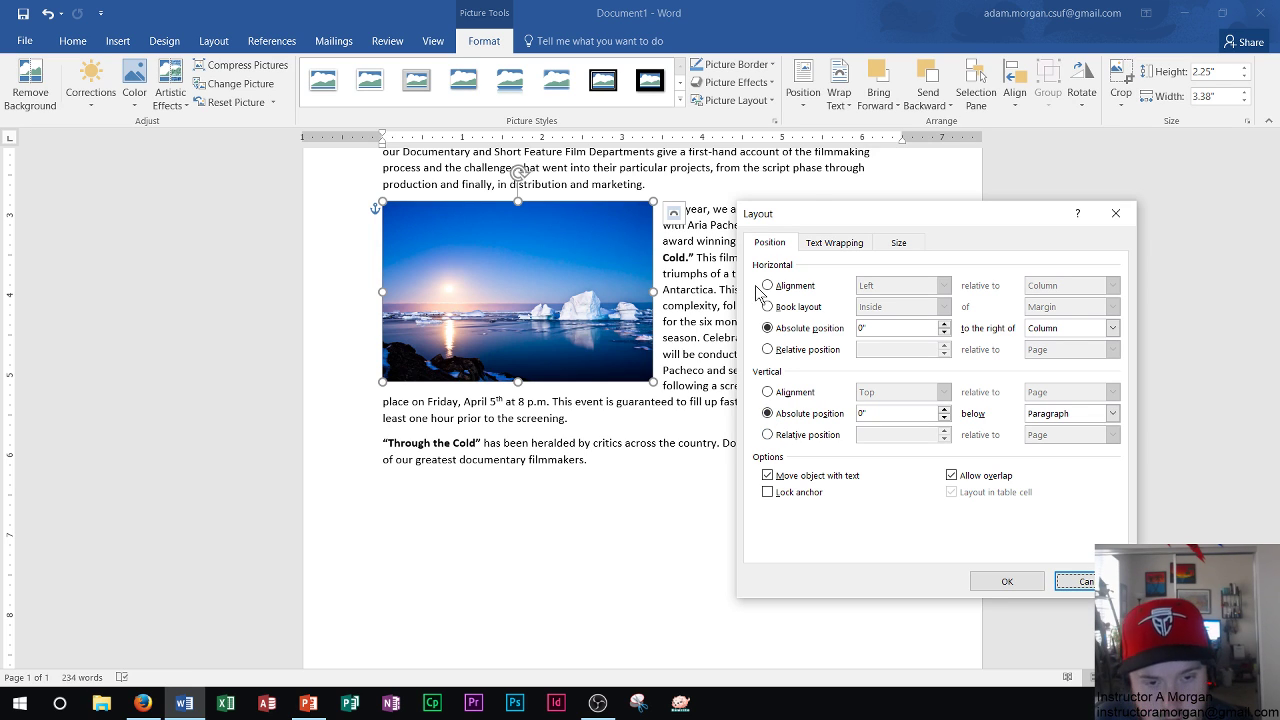
{"action": "left_click_drag", "start_coordinate": [840, 219], "coordinate": [162, 240]}
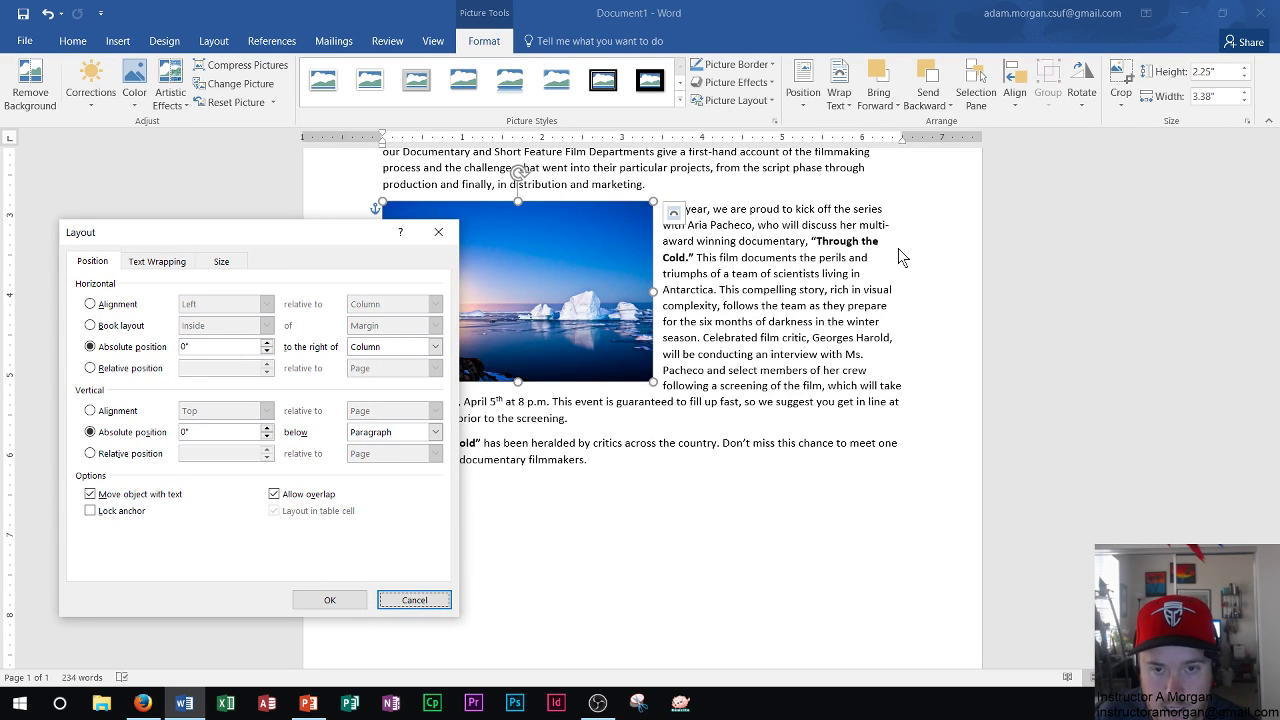
{"action": "left_click", "coordinate": [911, 277]}
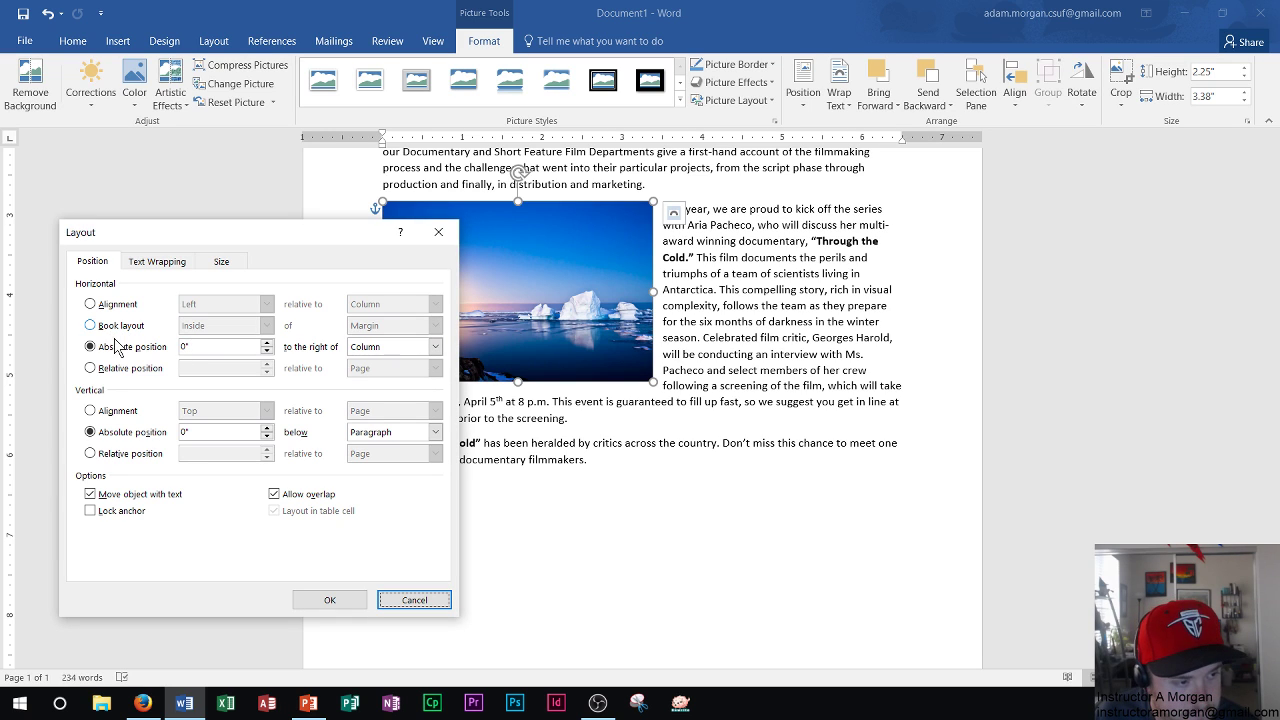
{"action": "left_click", "coordinate": [92, 304]}
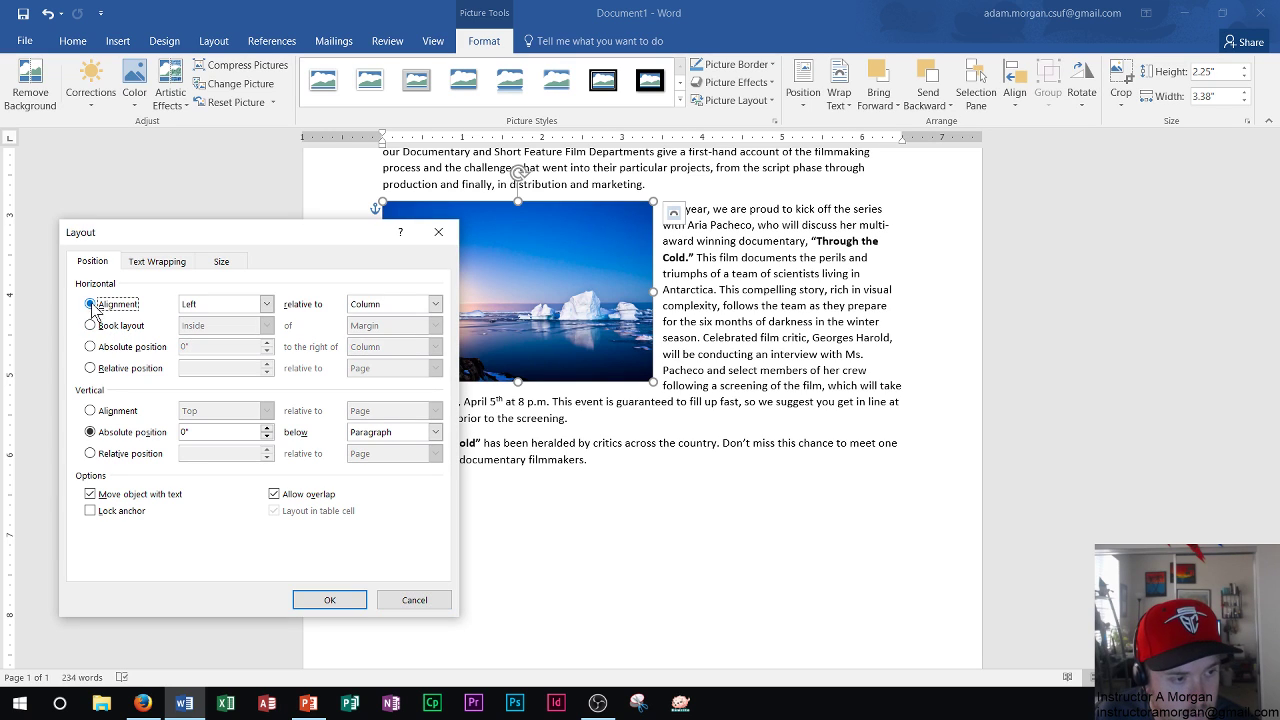
{"action": "left_click", "coordinate": [266, 305]}
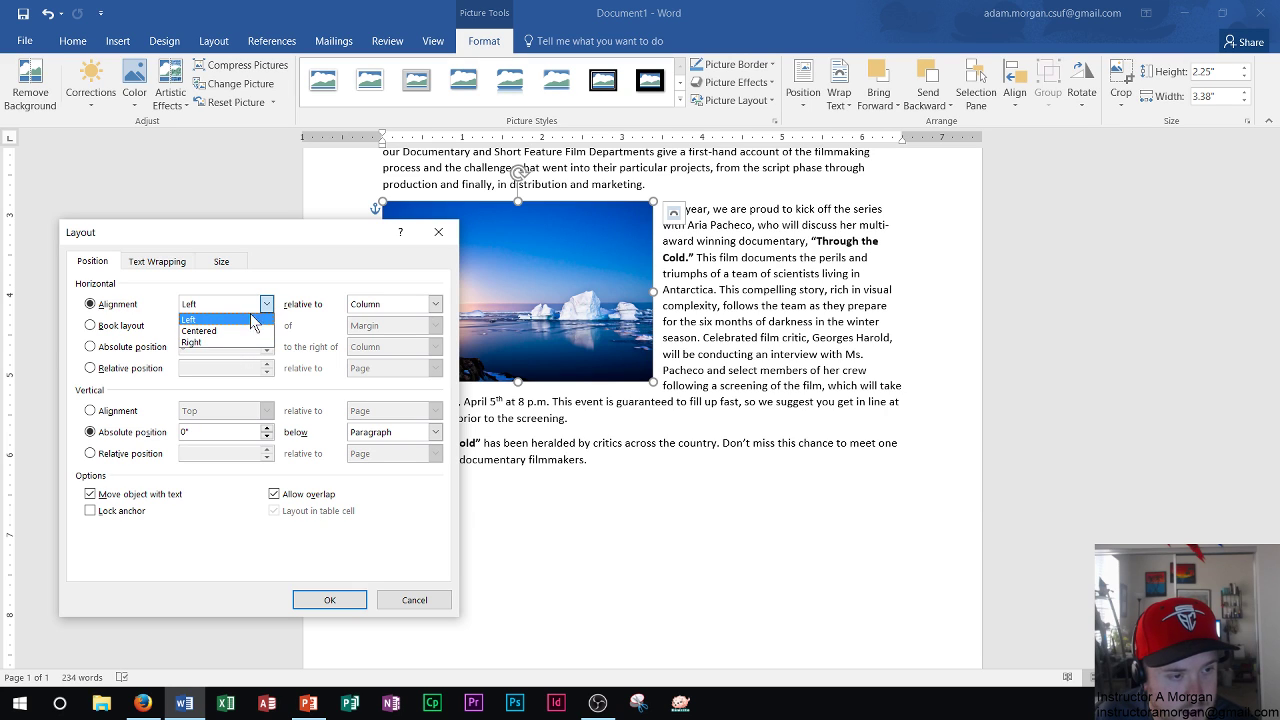
{"action": "left_click", "coordinate": [201, 344]}
{"action": "left_click", "coordinate": [434, 304]}
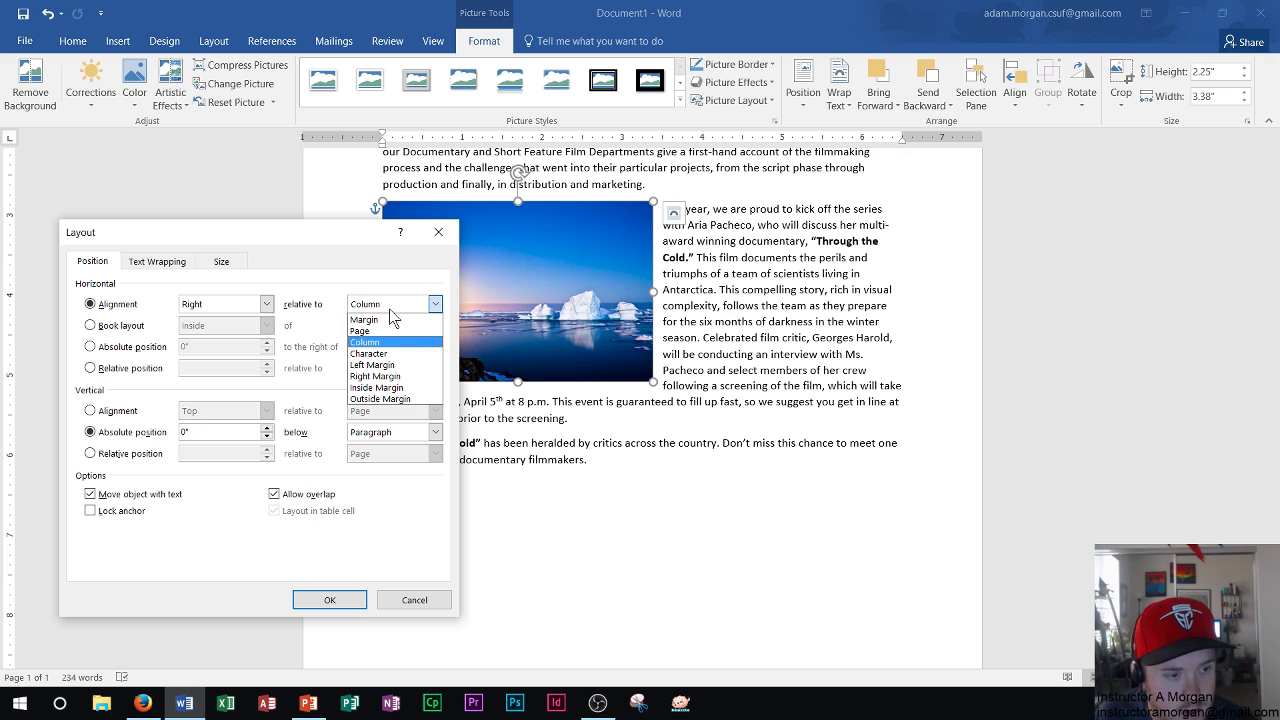
{"action": "left_click", "coordinate": [376, 320]}
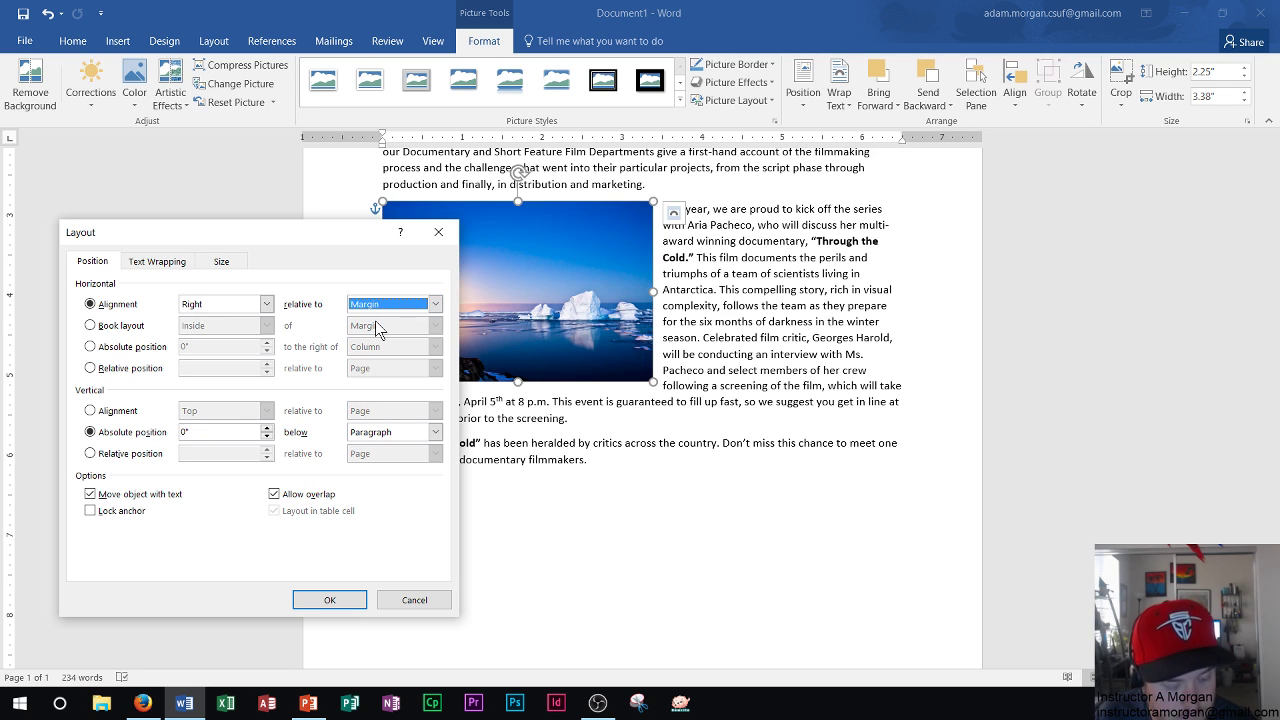
{"action": "left_click", "coordinate": [330, 601]}
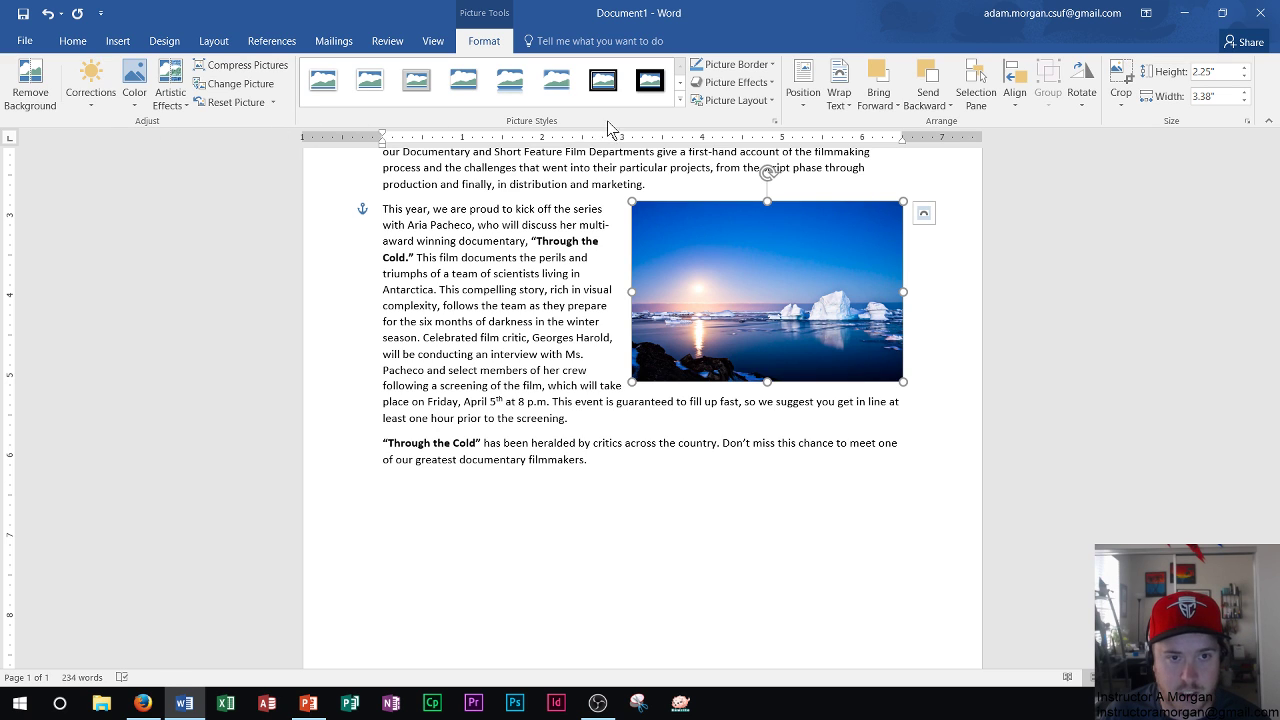
Apply 10 Point Soft Edges to the iceberg photo from Picture Effects
{"action": "left_click", "coordinate": [769, 83]}
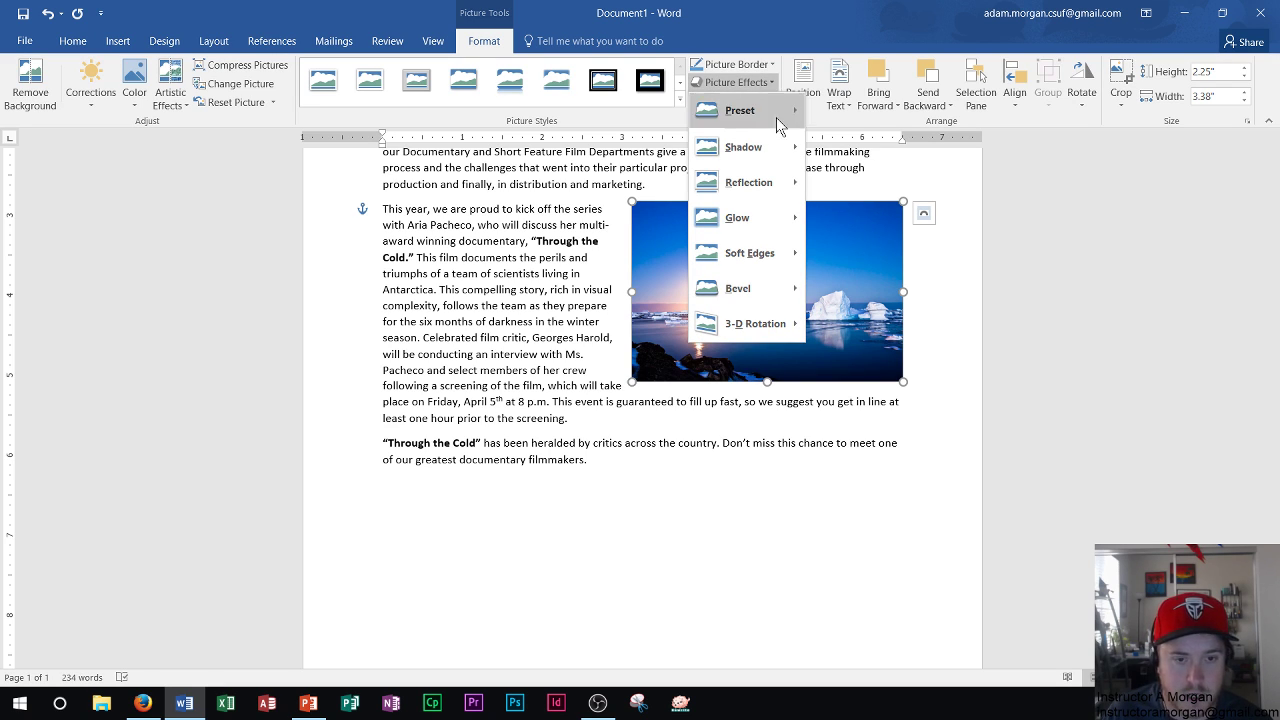
{"action": "mouse_move", "coordinate": [790, 217]}
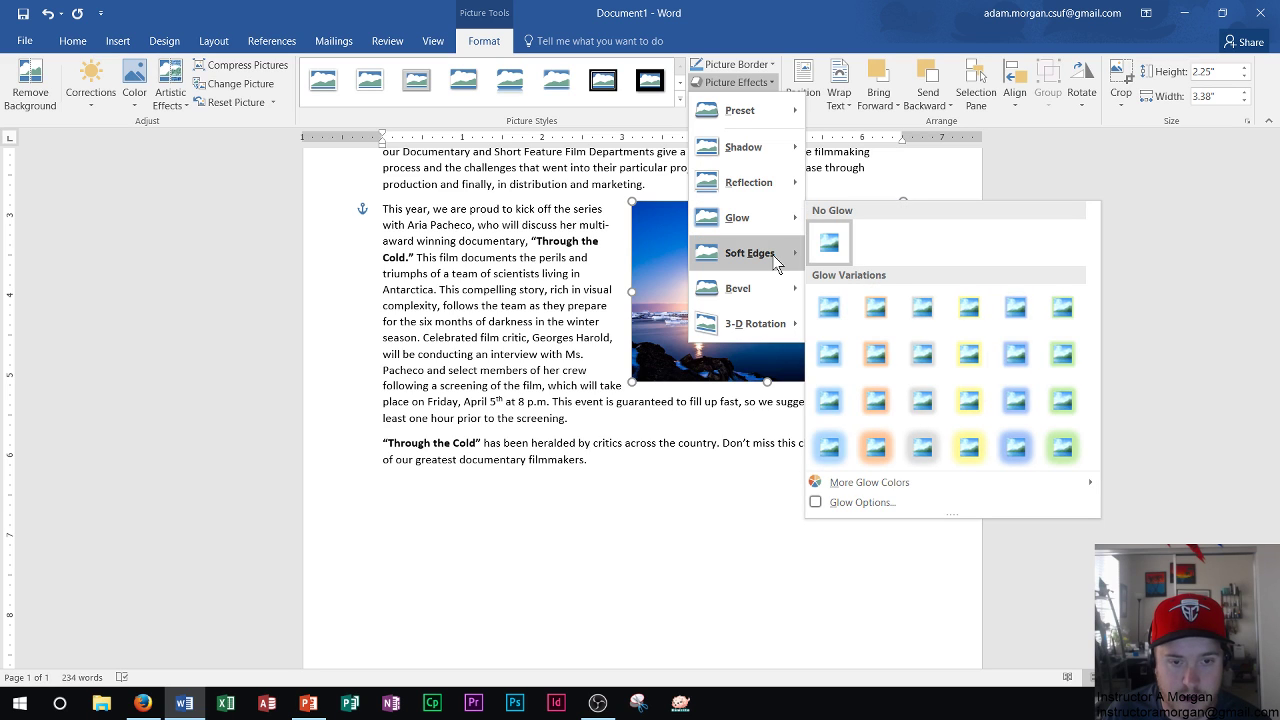
{"action": "mouse_move", "coordinate": [769, 254]}
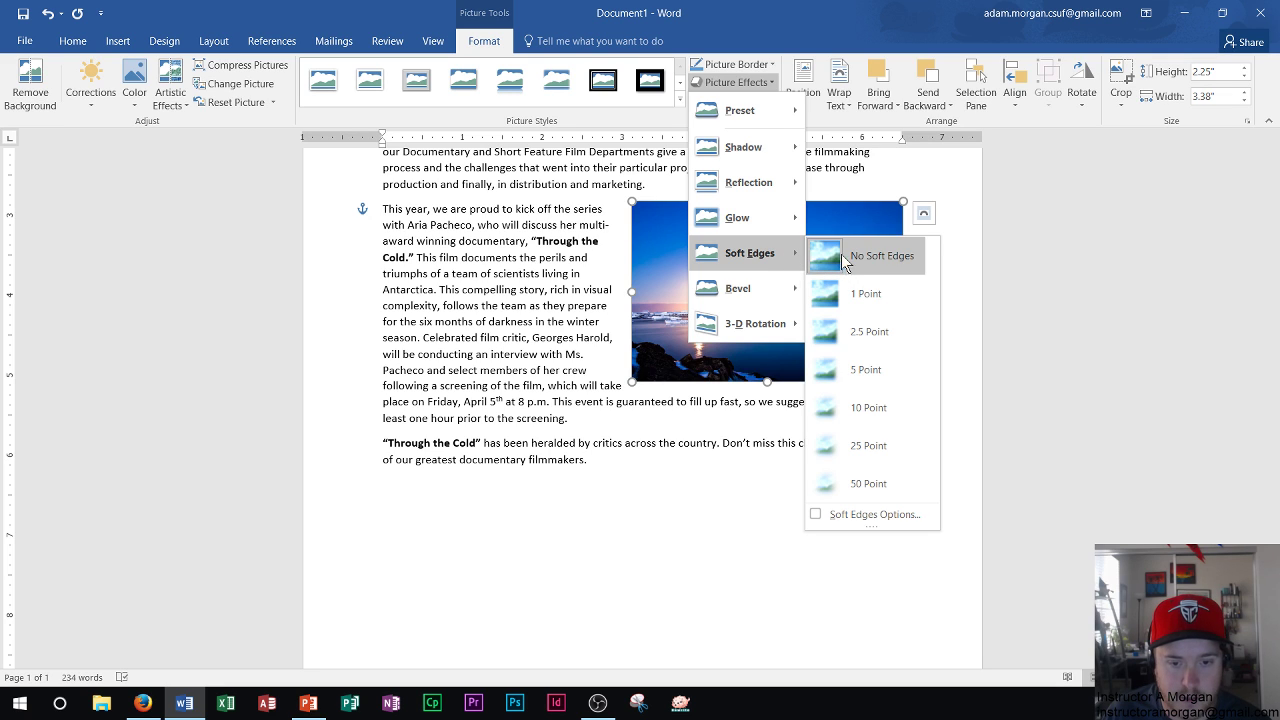
{"action": "left_click", "coordinate": [858, 413]}
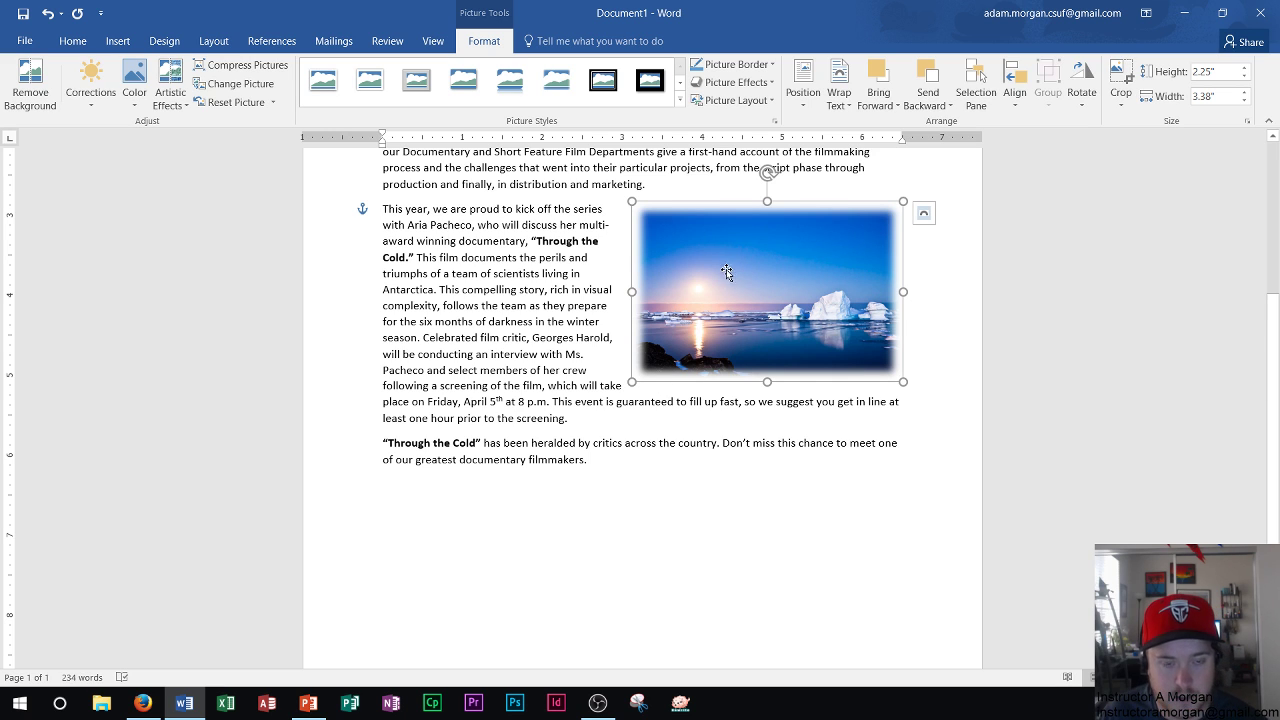
{"action": "scroll", "coordinate": [714, 284], "scroll_direction": "up", "scroll_amount": 4}
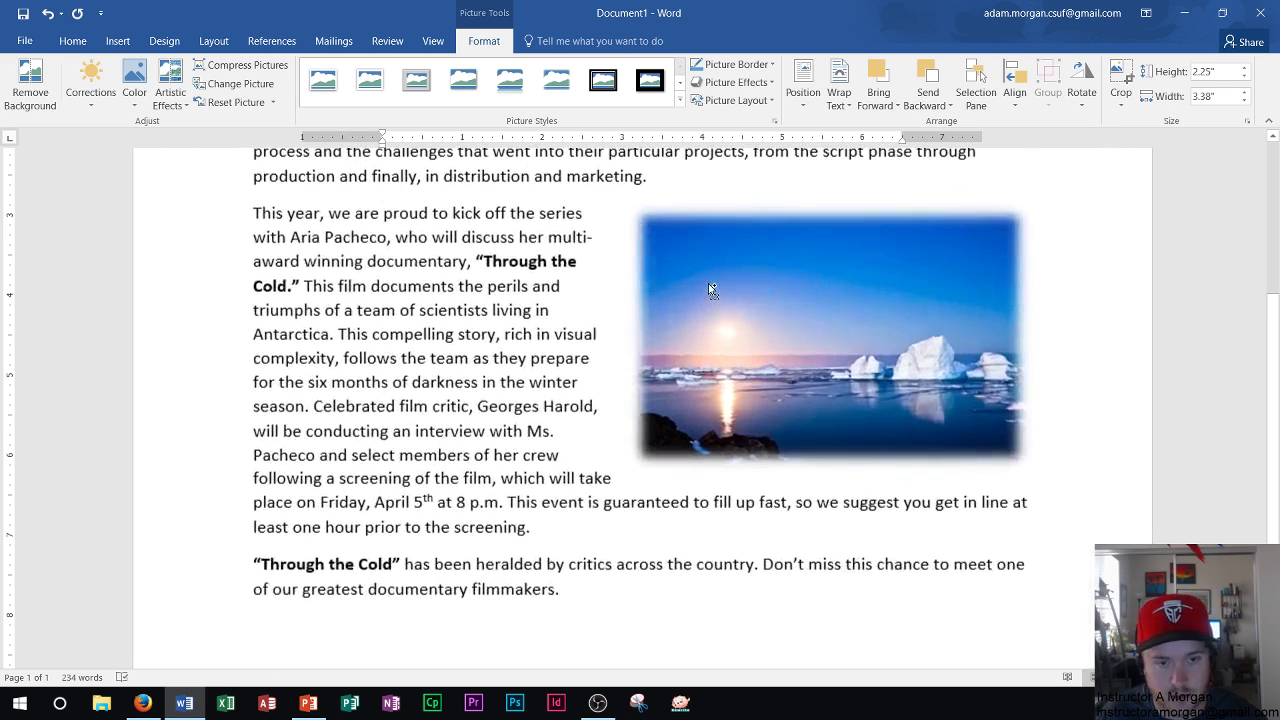
{"action": "left_click", "coordinate": [708, 287]}
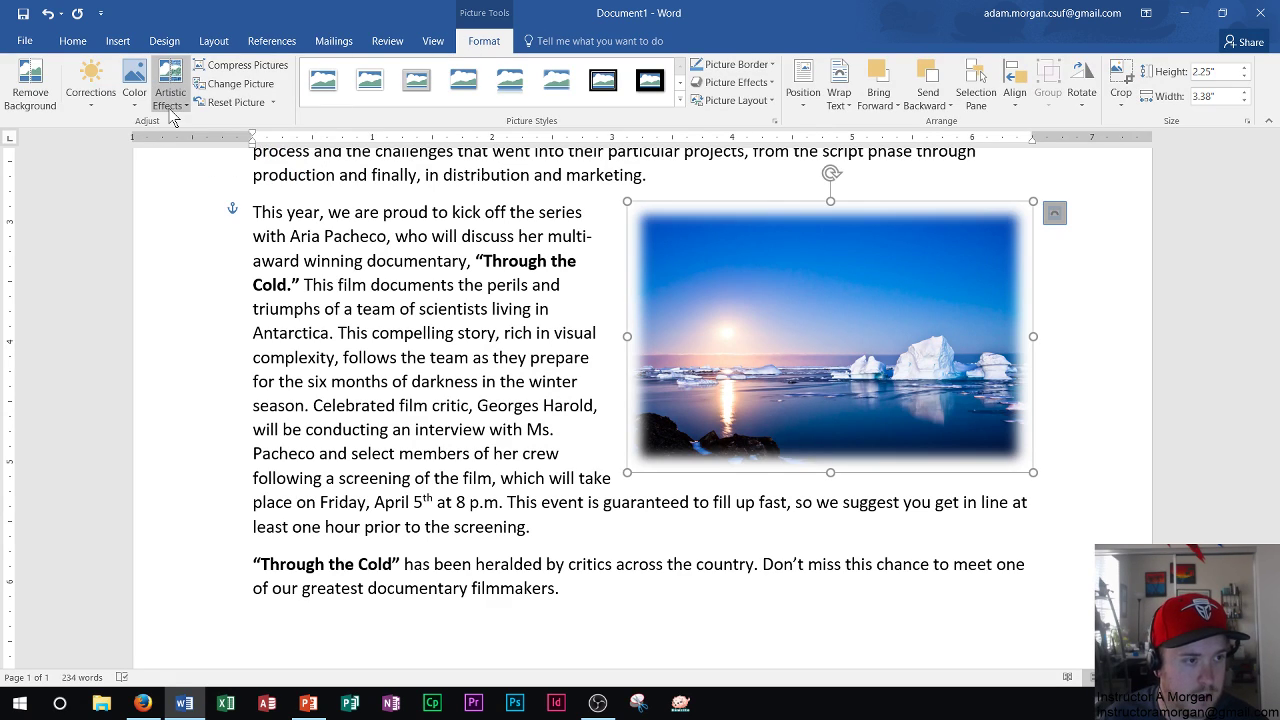
Choose Mosaic Bubbles from the Artistic Effects gallery for the iceberg photo
{"action": "left_click", "coordinate": [169, 112]}
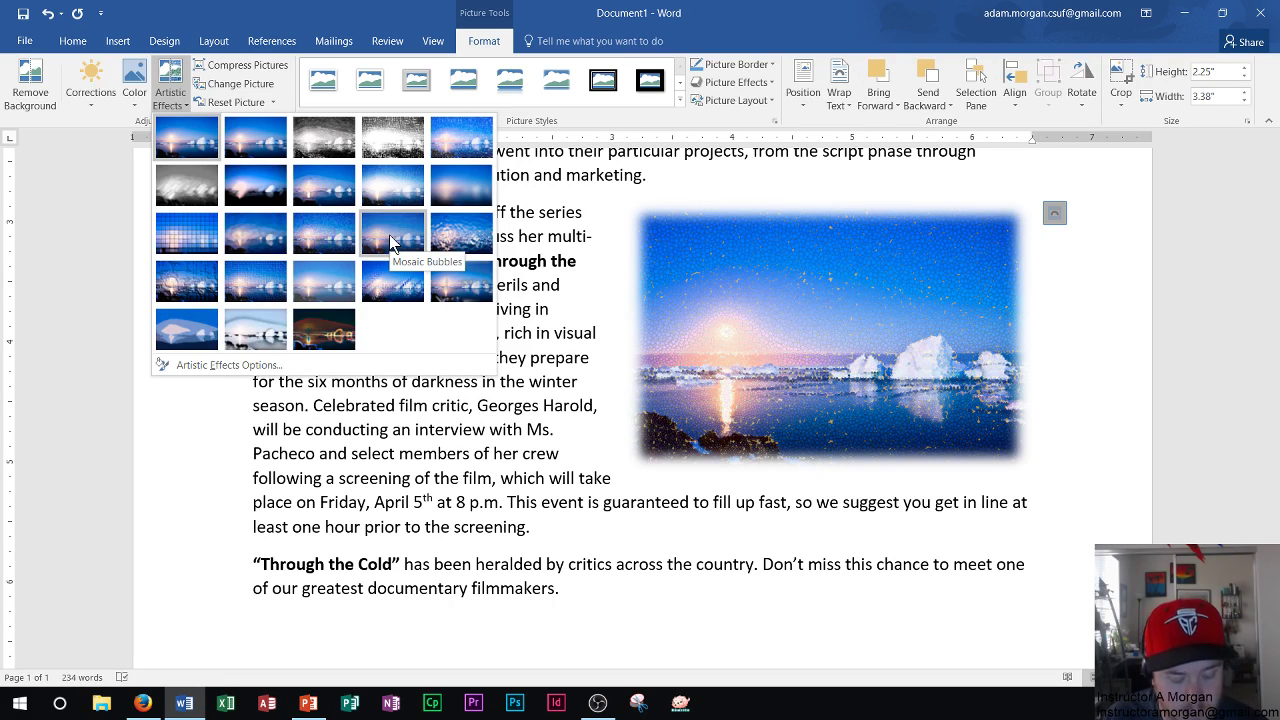
{"action": "left_click", "coordinate": [389, 234]}
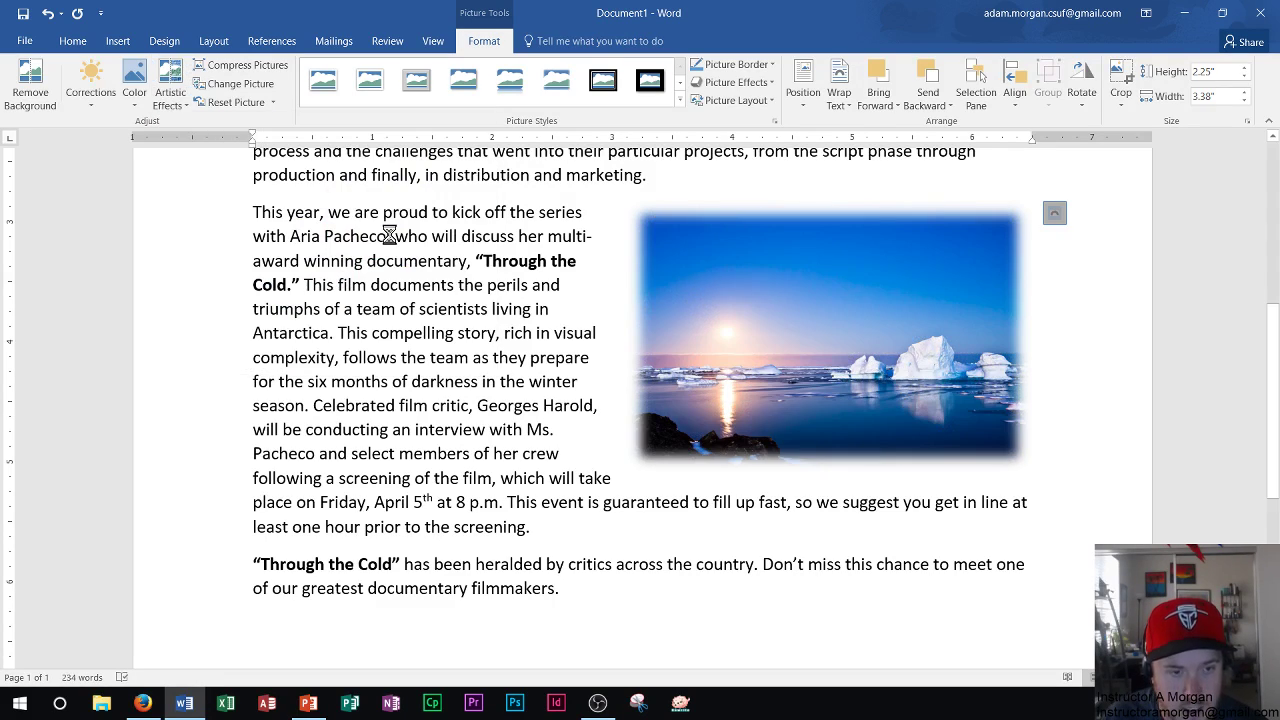